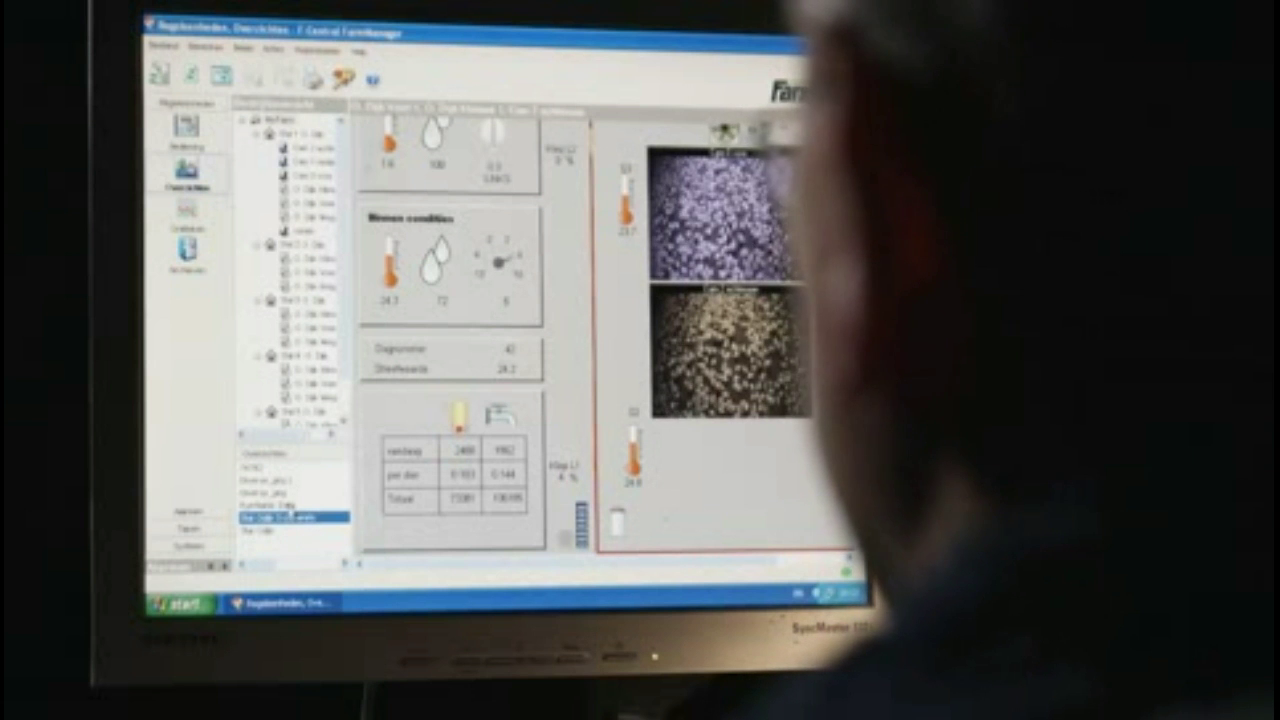
Step back to the previous house overview in the list
key("Up")
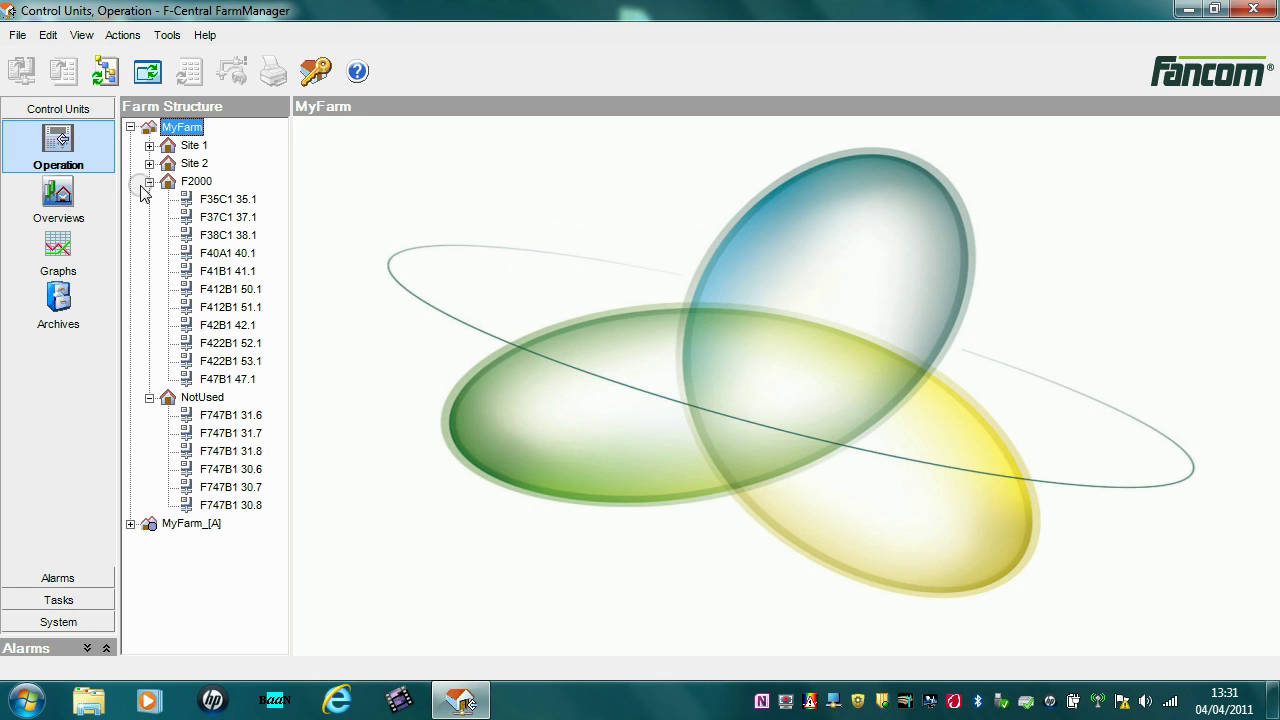
Check F38C1 38.1's outside climate readings and return to the F38 Overview
left_click(189, 235)
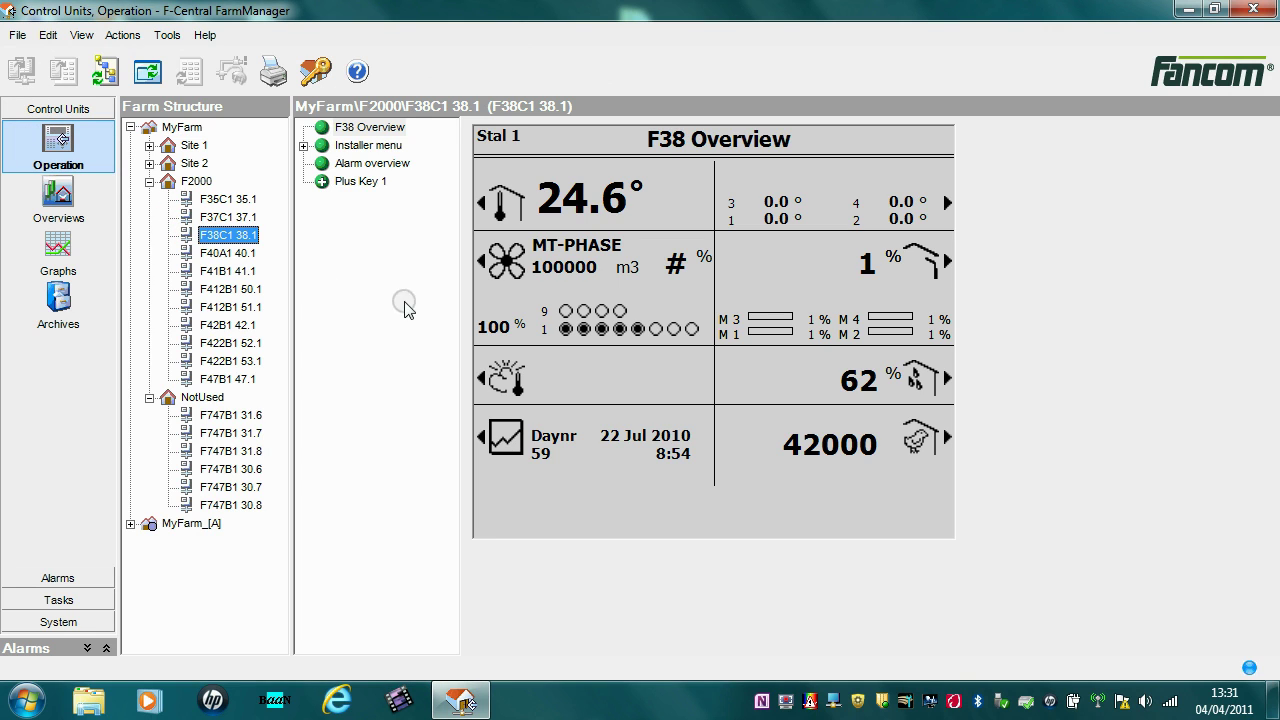
left_click(502, 382)
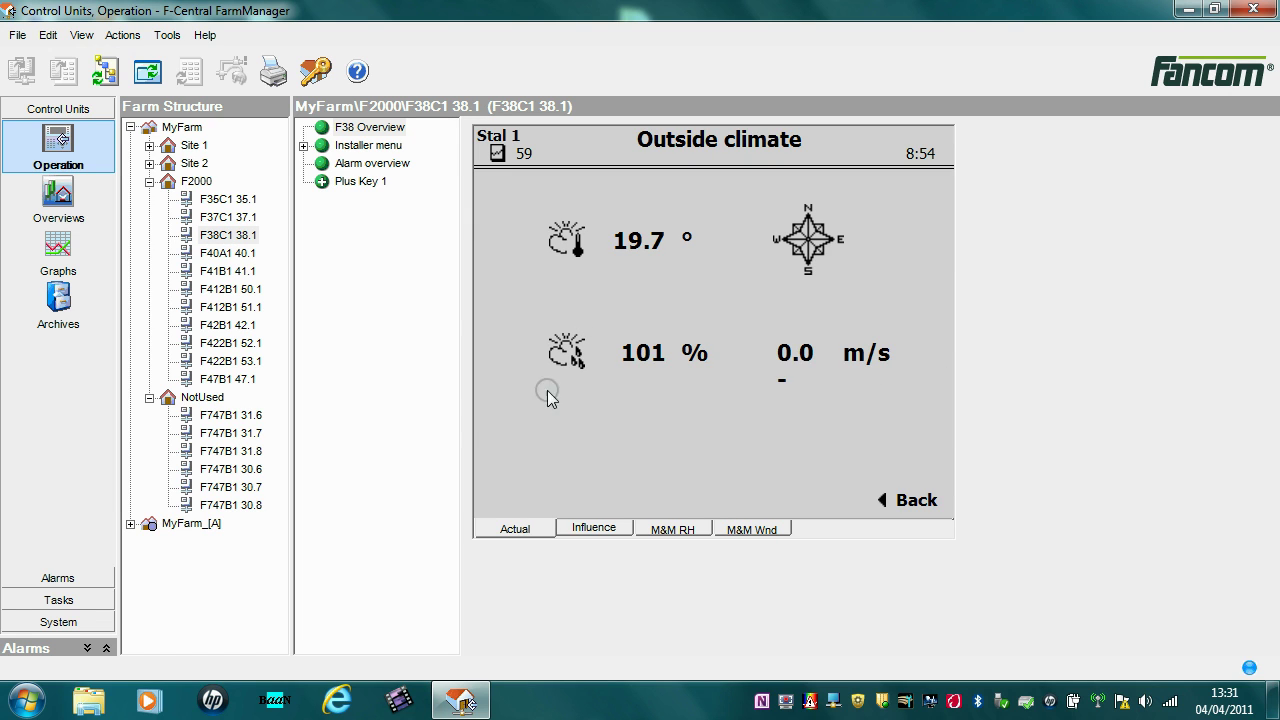
left_click(893, 499)
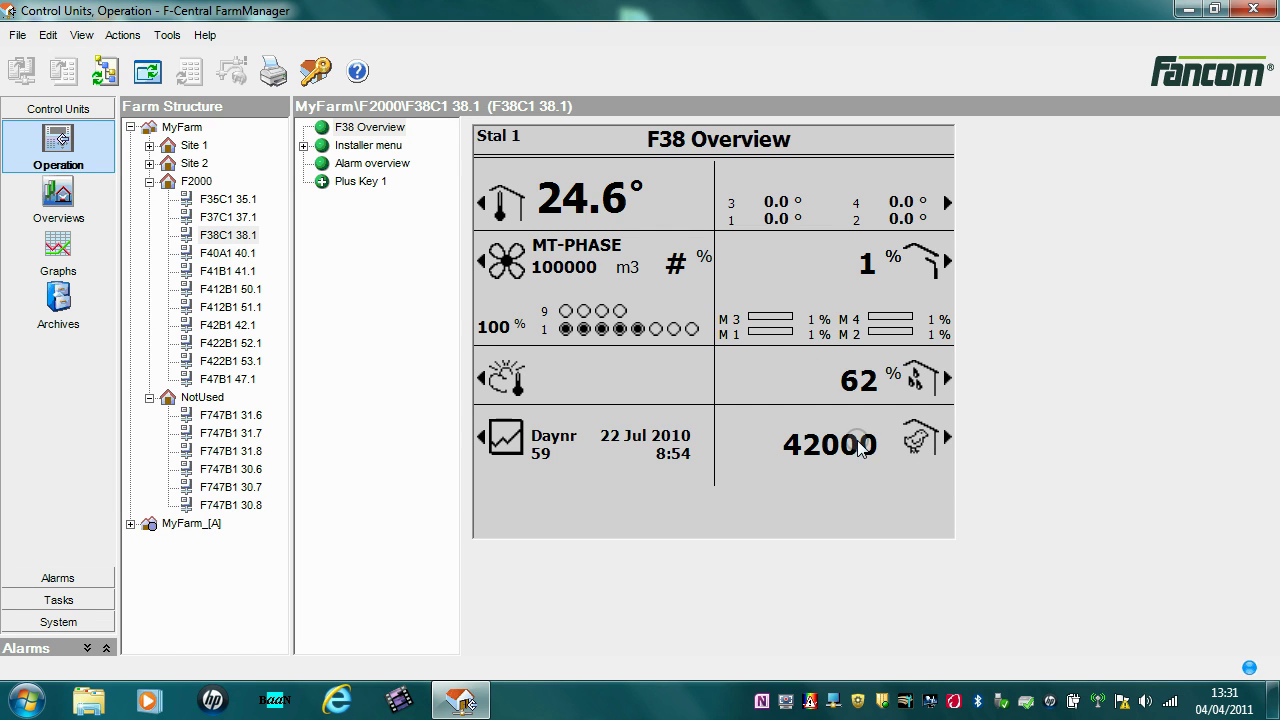
Edit F38C1's house temperature setpoint, then open the F40A1 40.1 controller's overview
left_click(502, 205)
left_click(540, 249)
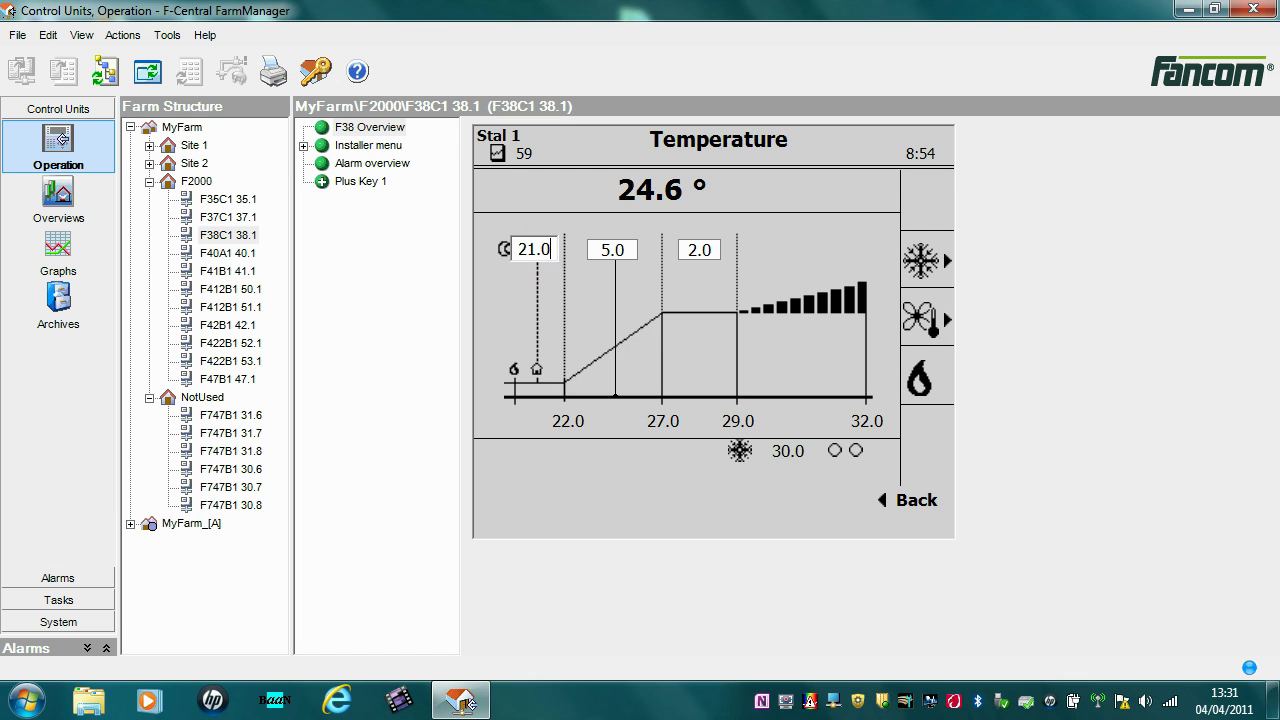
key("Tab")
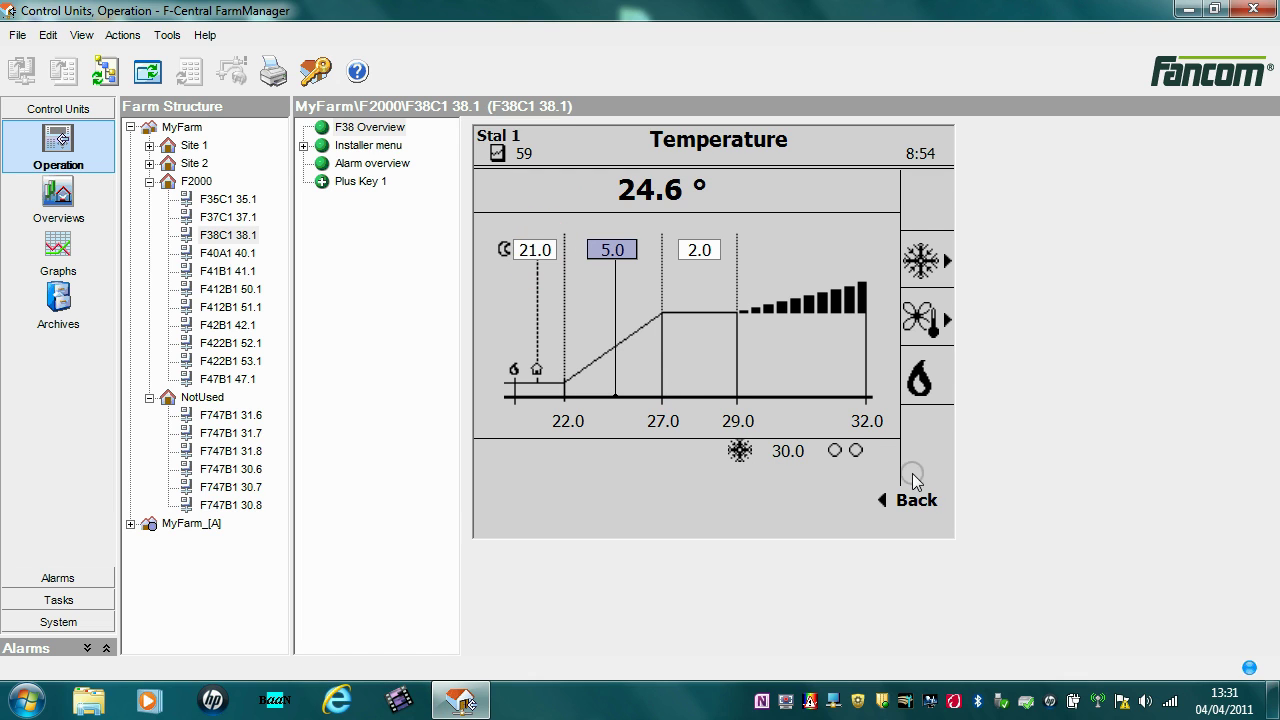
left_click(921, 503)
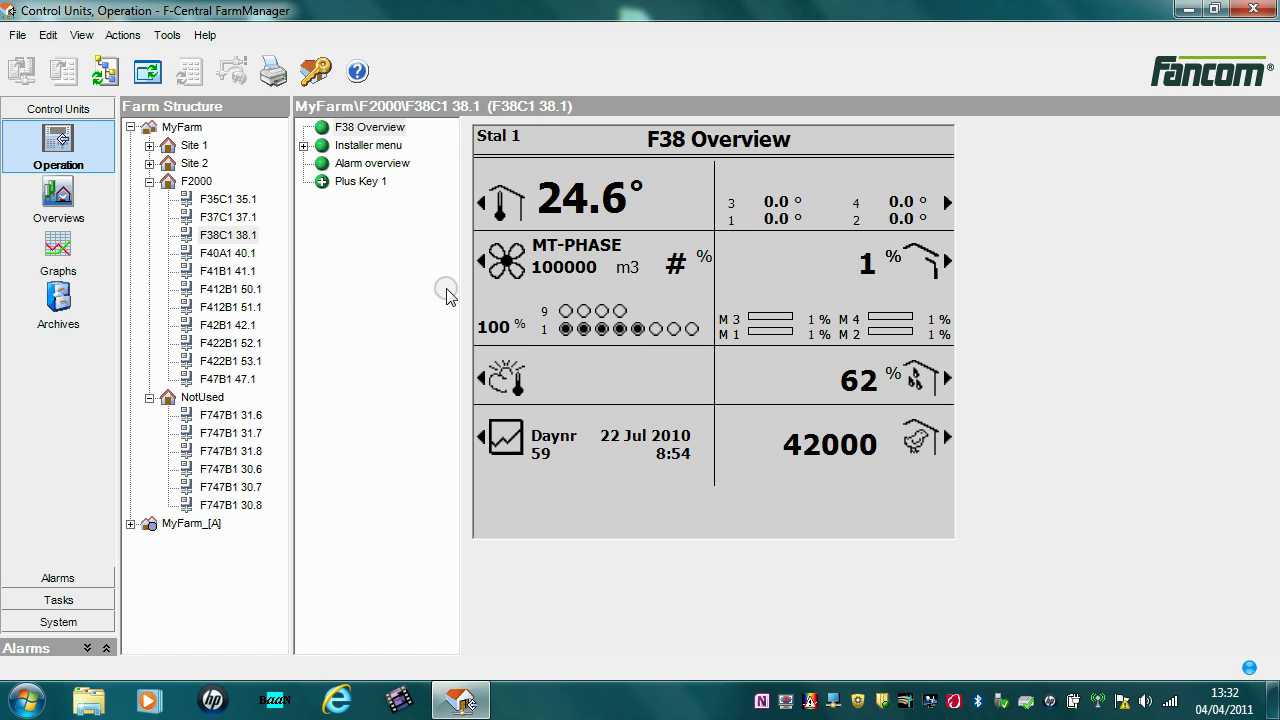
left_click(220, 255)
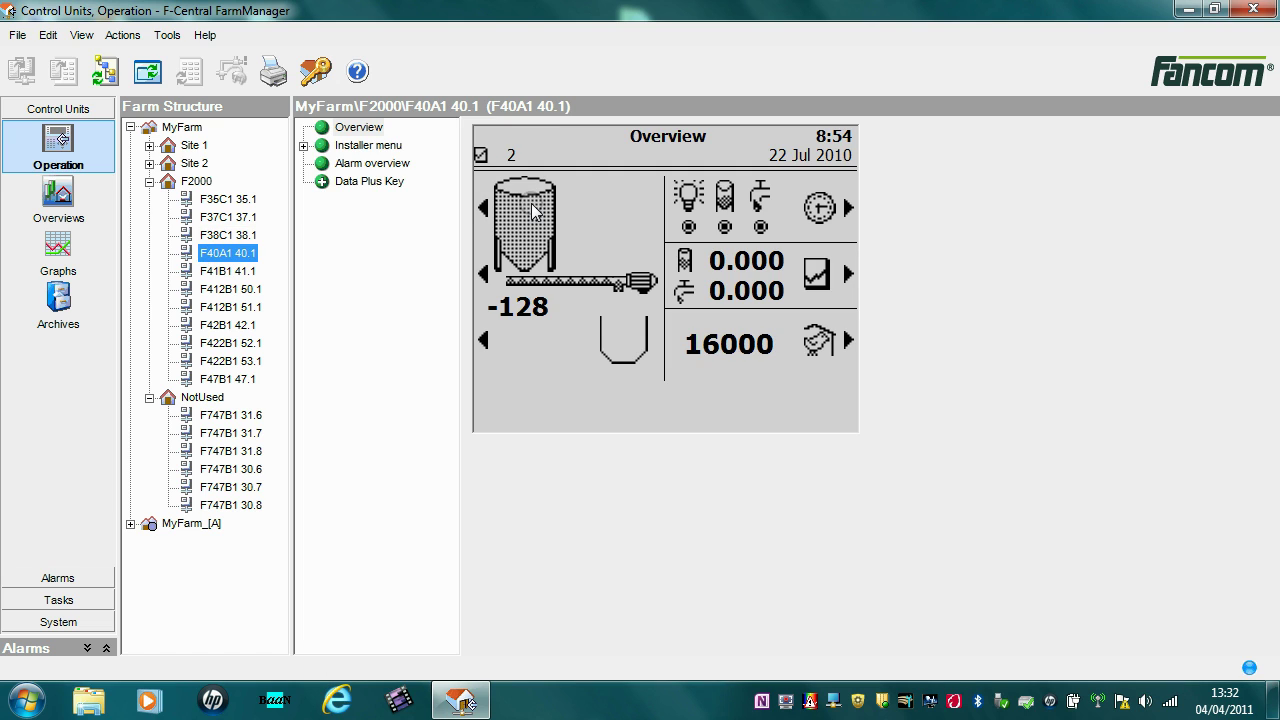
Record a silo bulk correction with delivered amount 6 on F40A1's silo feed page
left_click(482, 207)
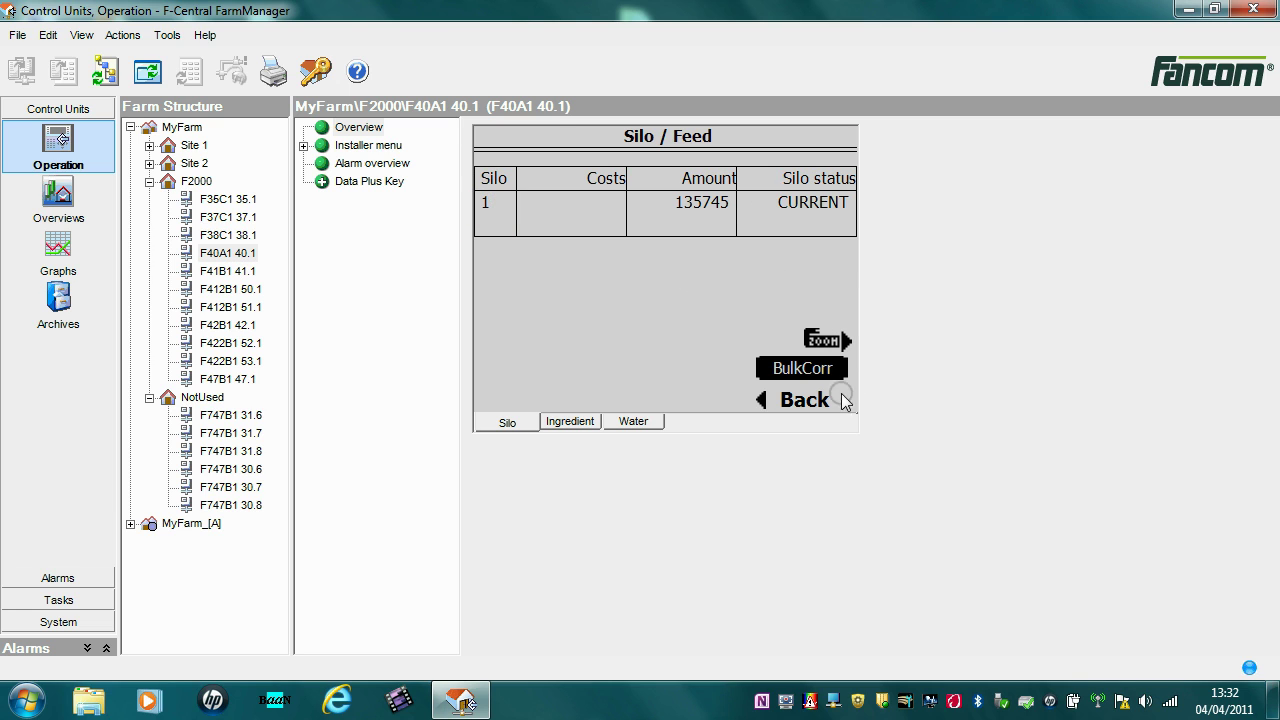
left_click(828, 374)
double_click(812, 301)
type("6")
left_click(614, 346)
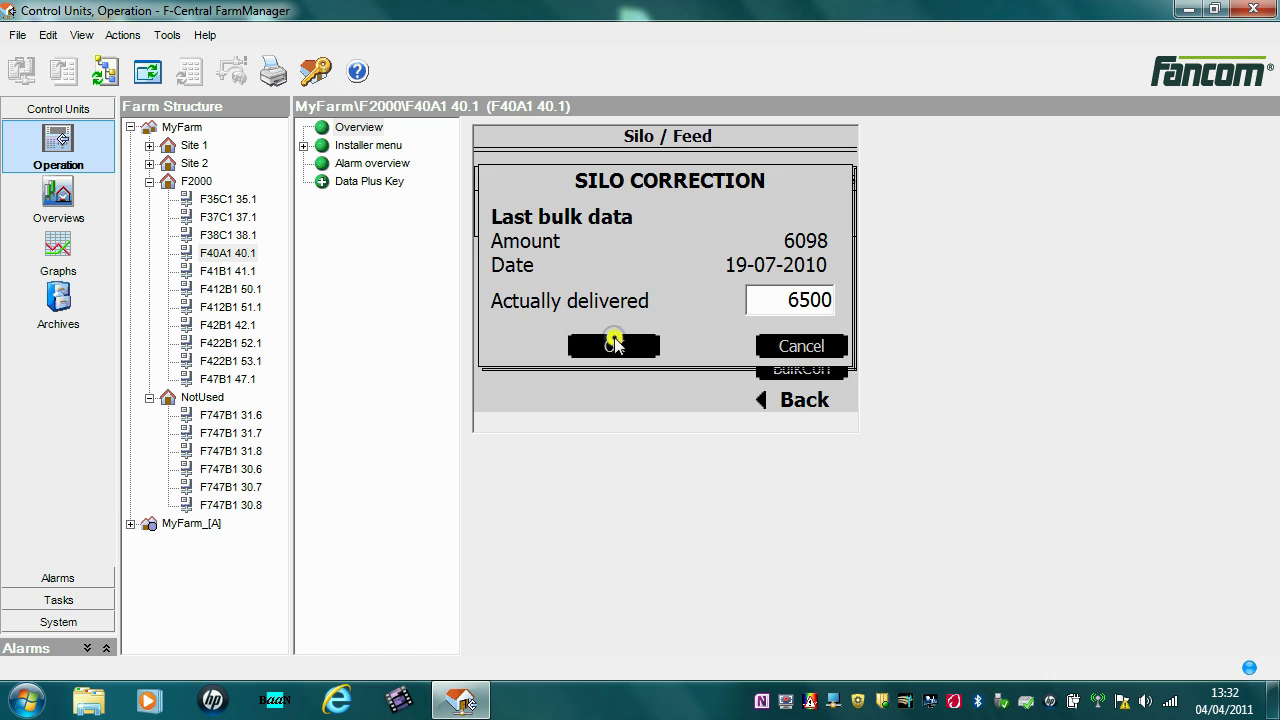
left_click(788, 405)
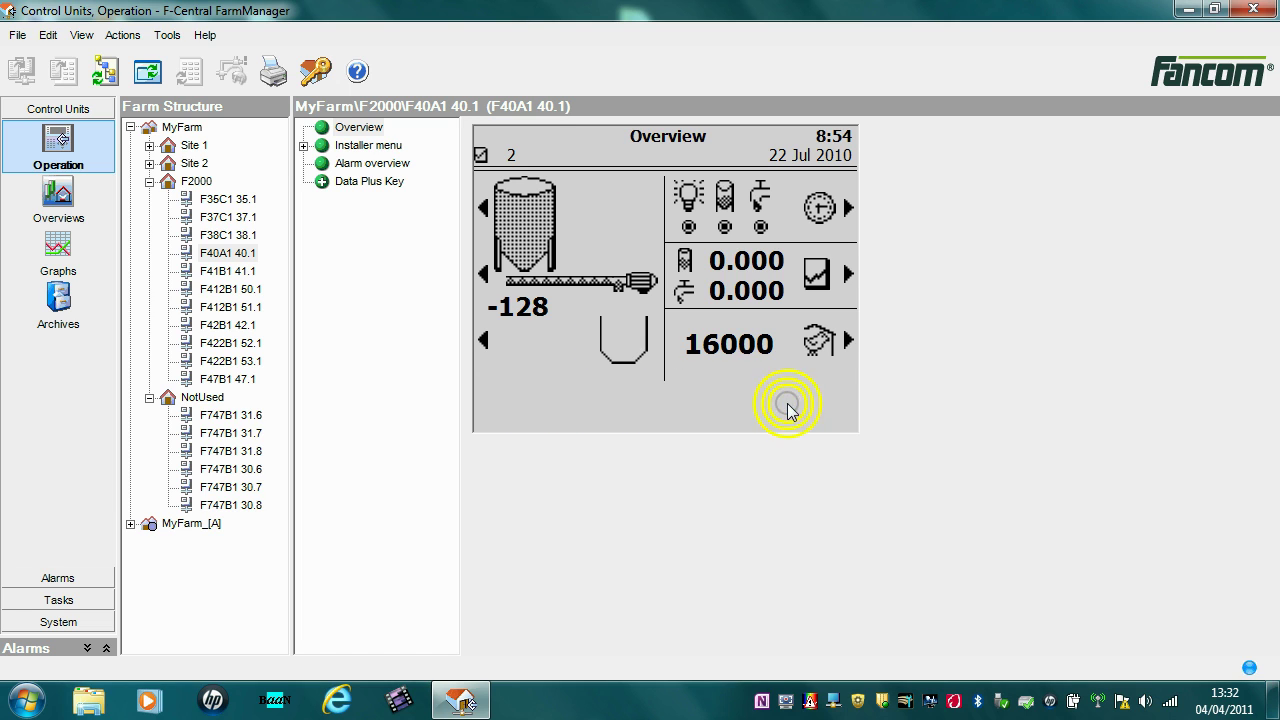
Review F747B1 31.6's Growth per day and Scale readout values
left_click(255, 414)
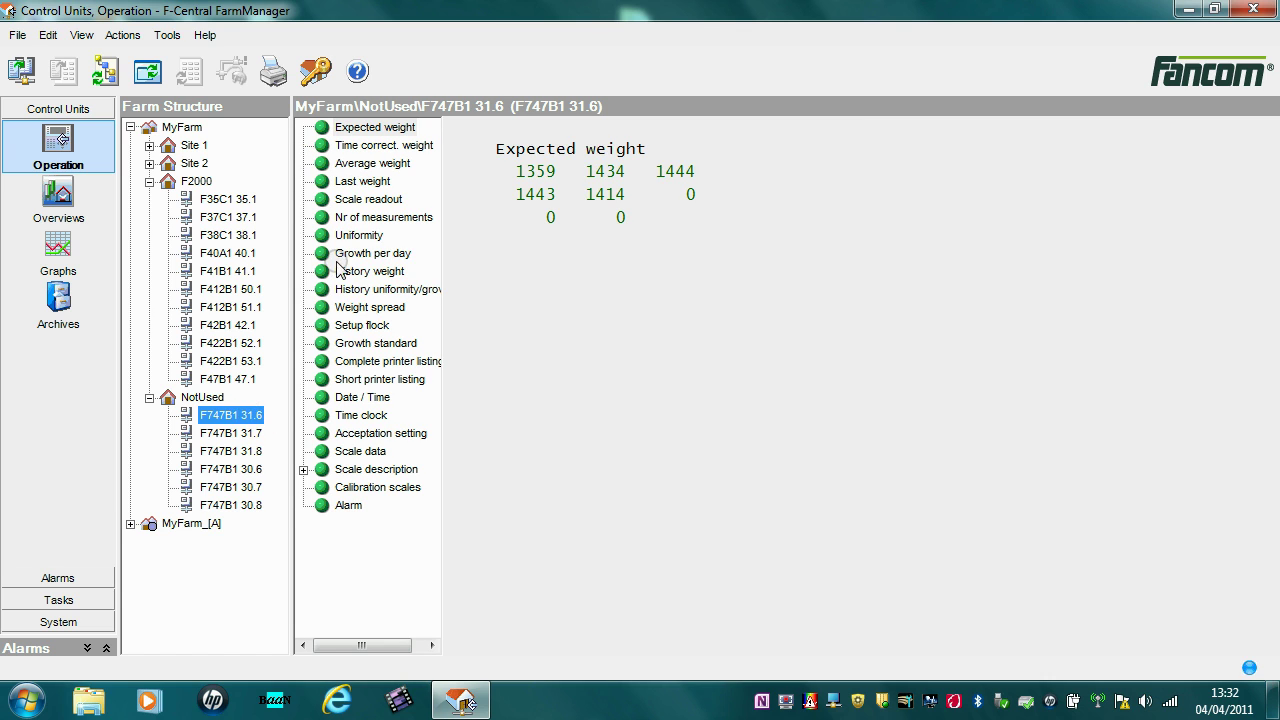
left_click(343, 252)
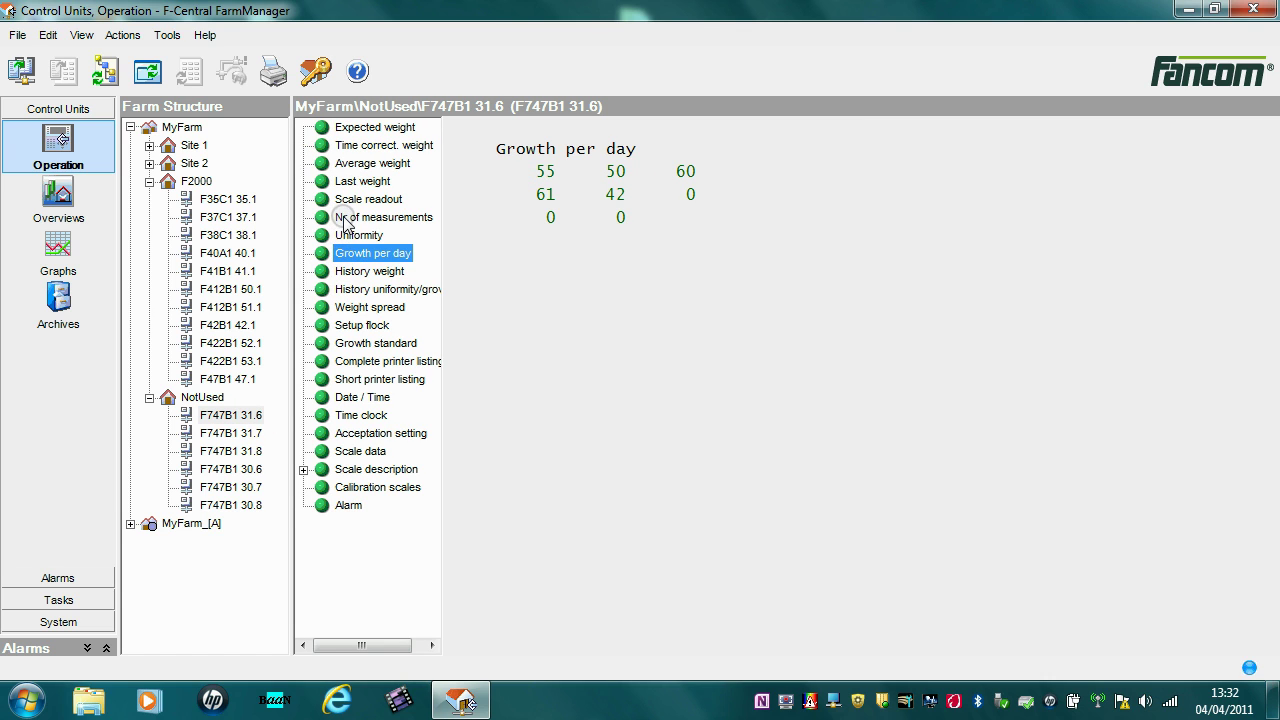
left_click(349, 204)
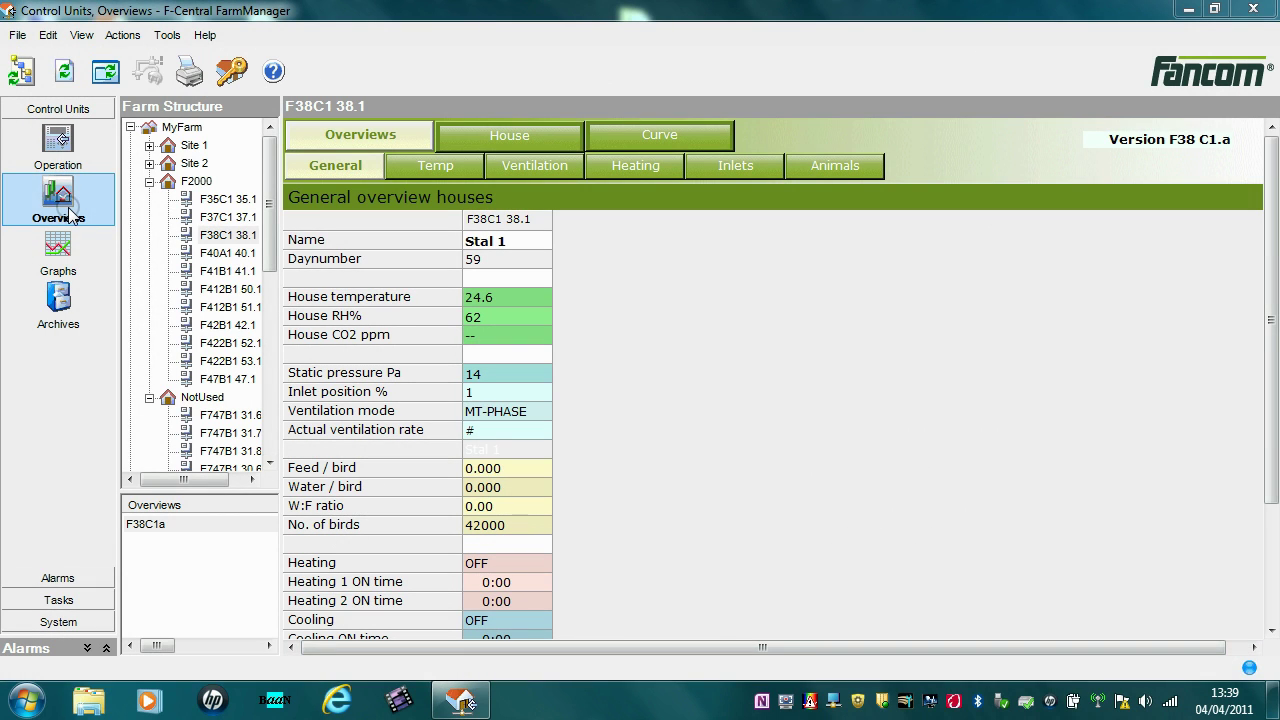
Show F38C1 38.1's general house, temperature and ventilation overviews
left_click(198, 237)
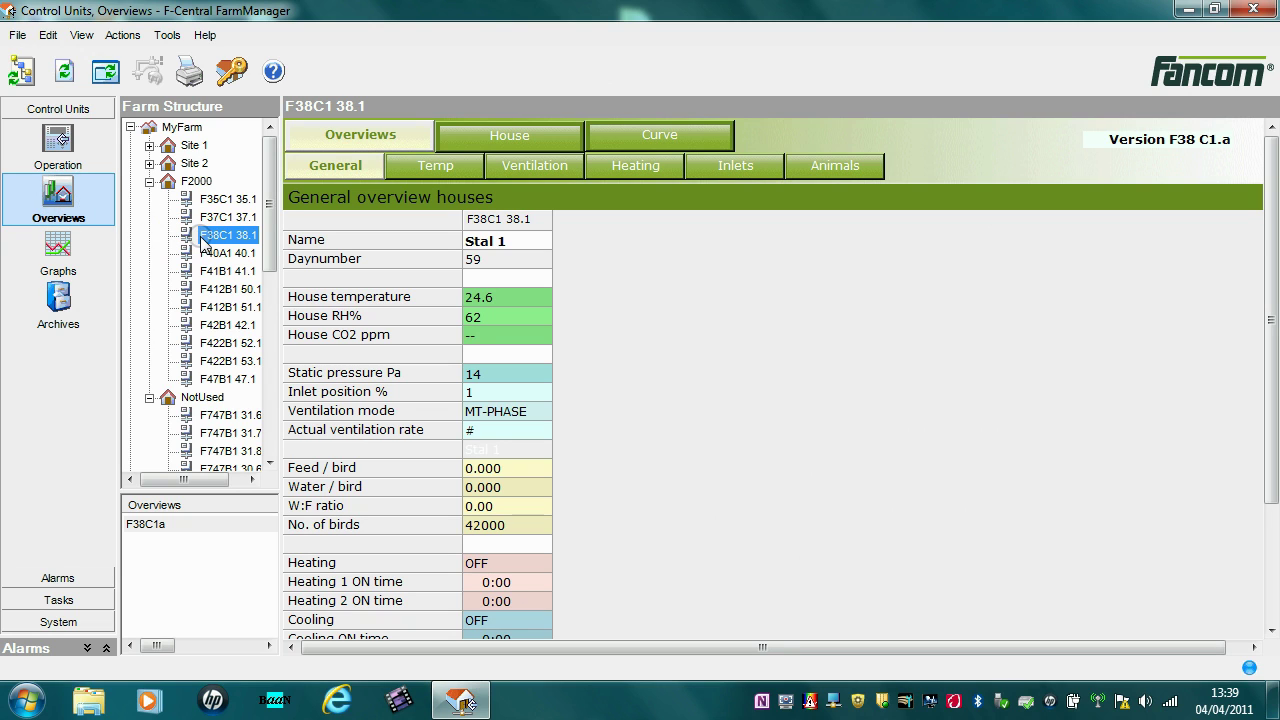
left_click(358, 166)
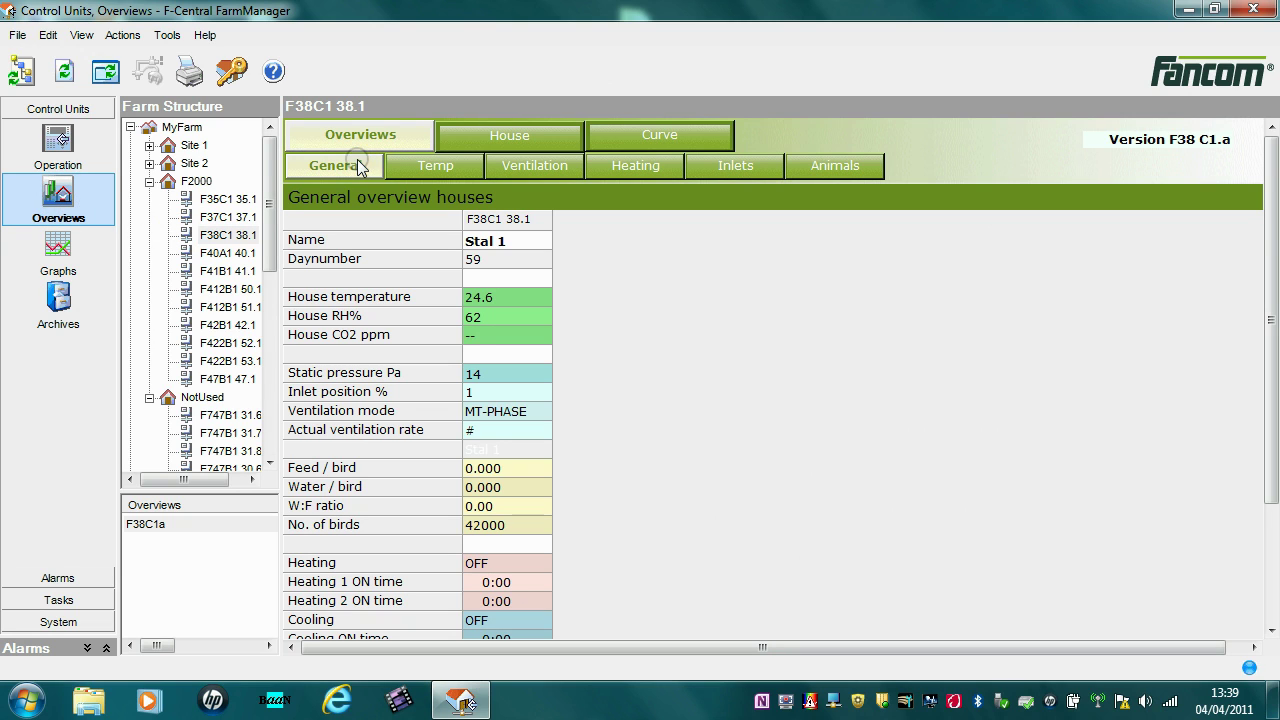
left_click(422, 165)
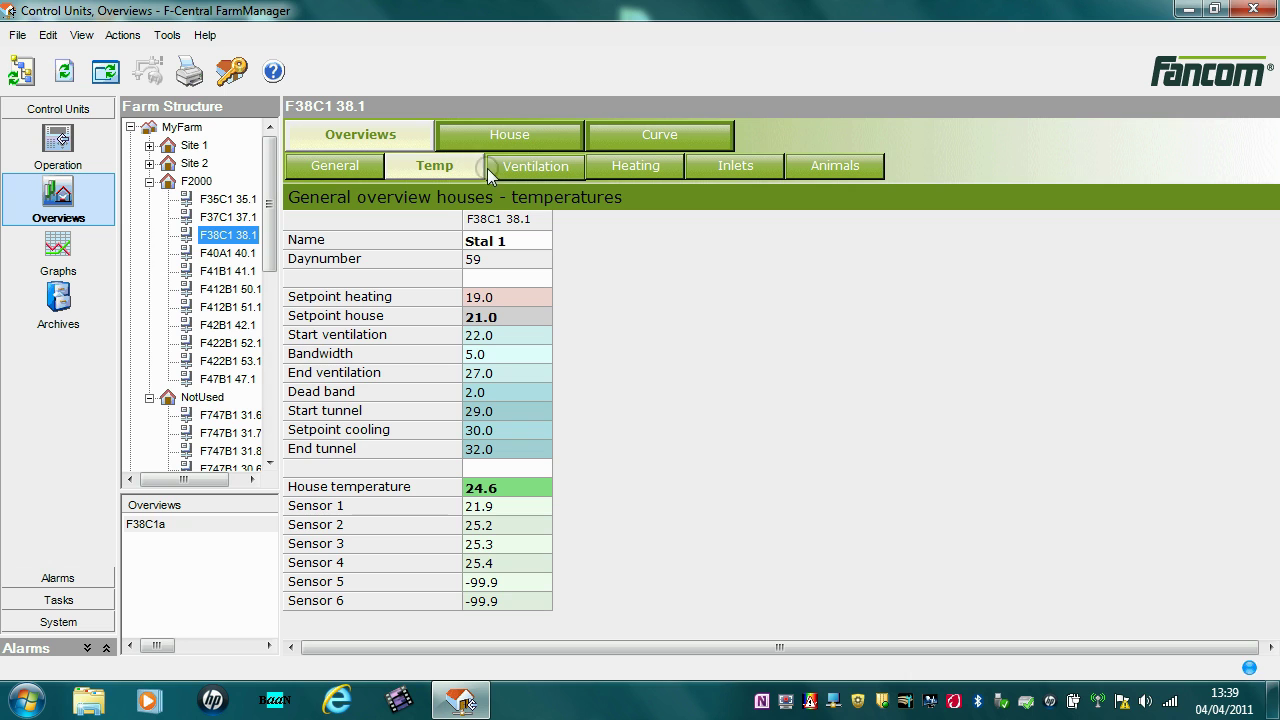
left_click(527, 168)
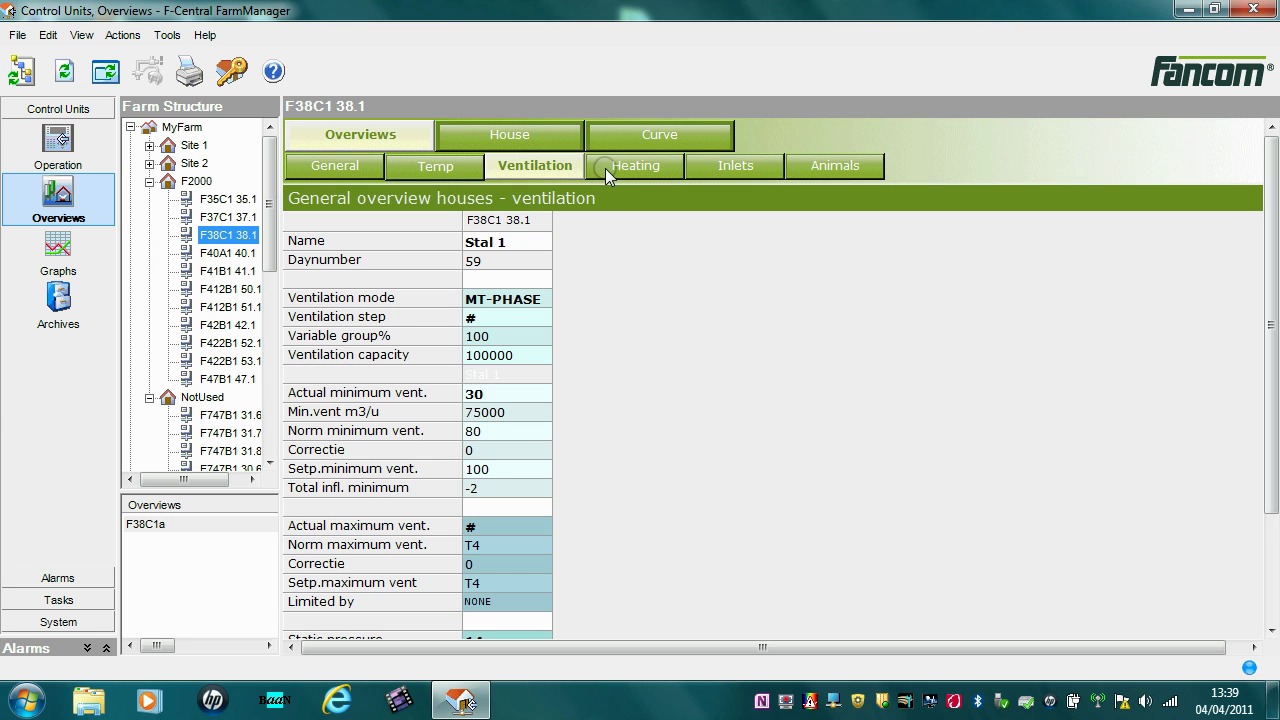
View the animated house, top view with sensor temperatures and ventilation curve, then switch to F40A1
left_click(567, 140)
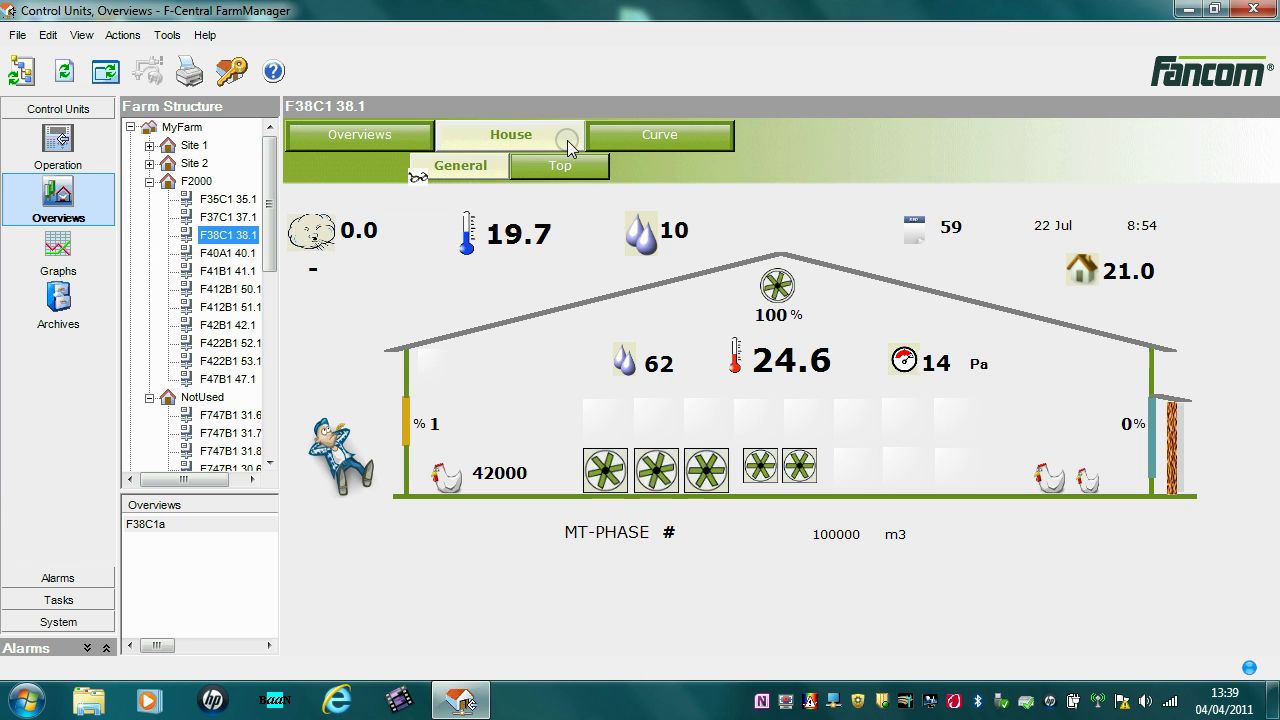
left_click(557, 167)
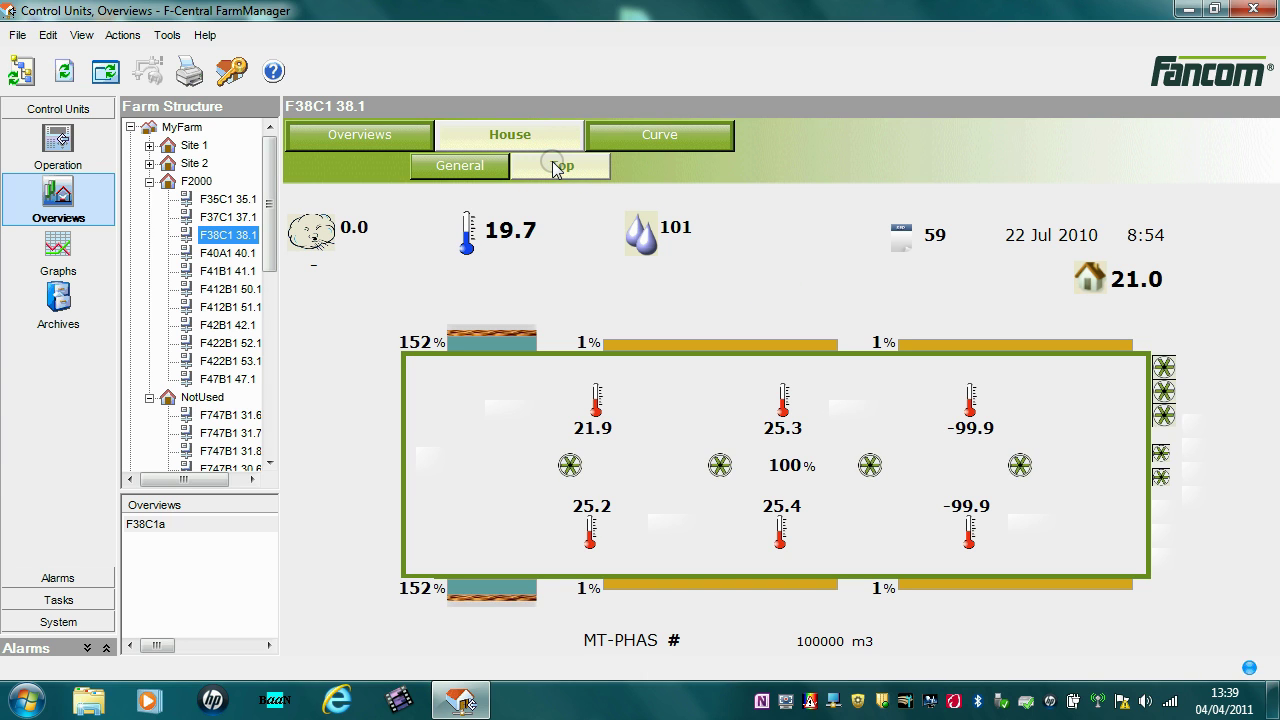
left_click(610, 147)
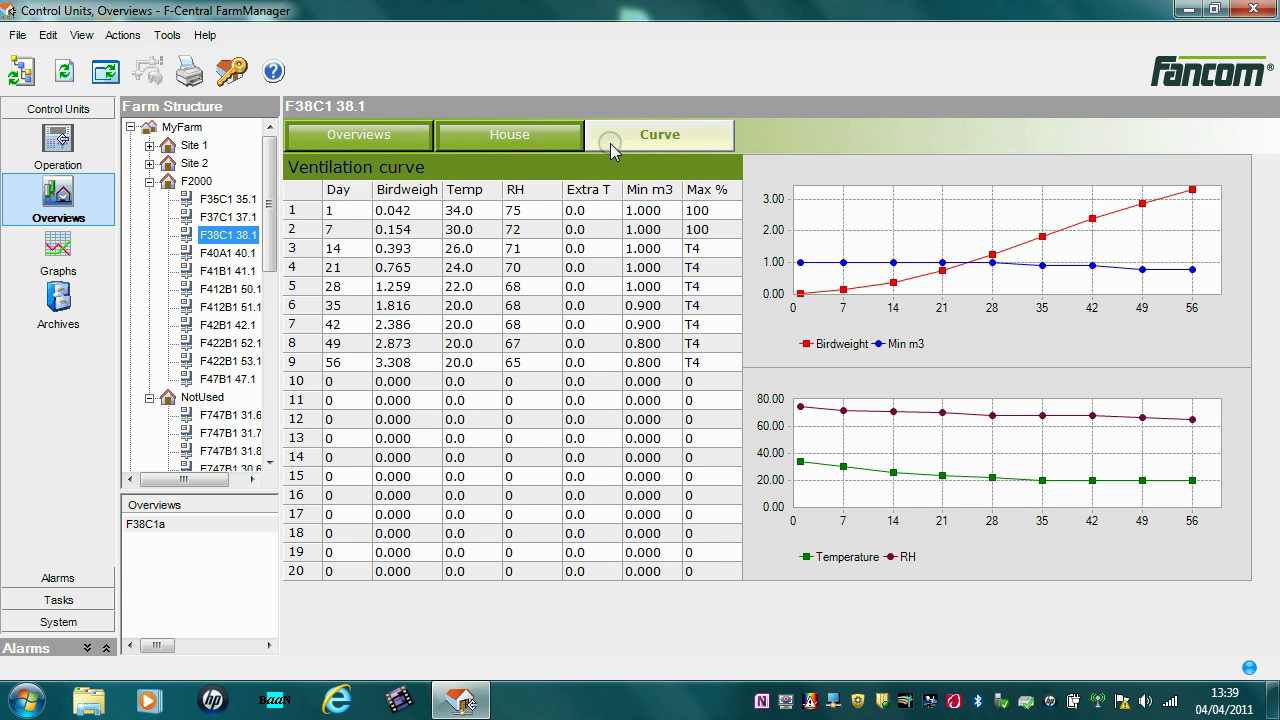
left_click(238, 252)
Bring up F40A1's silos overview, house silo graphic and the Silo/Component page
left_click(320, 144)
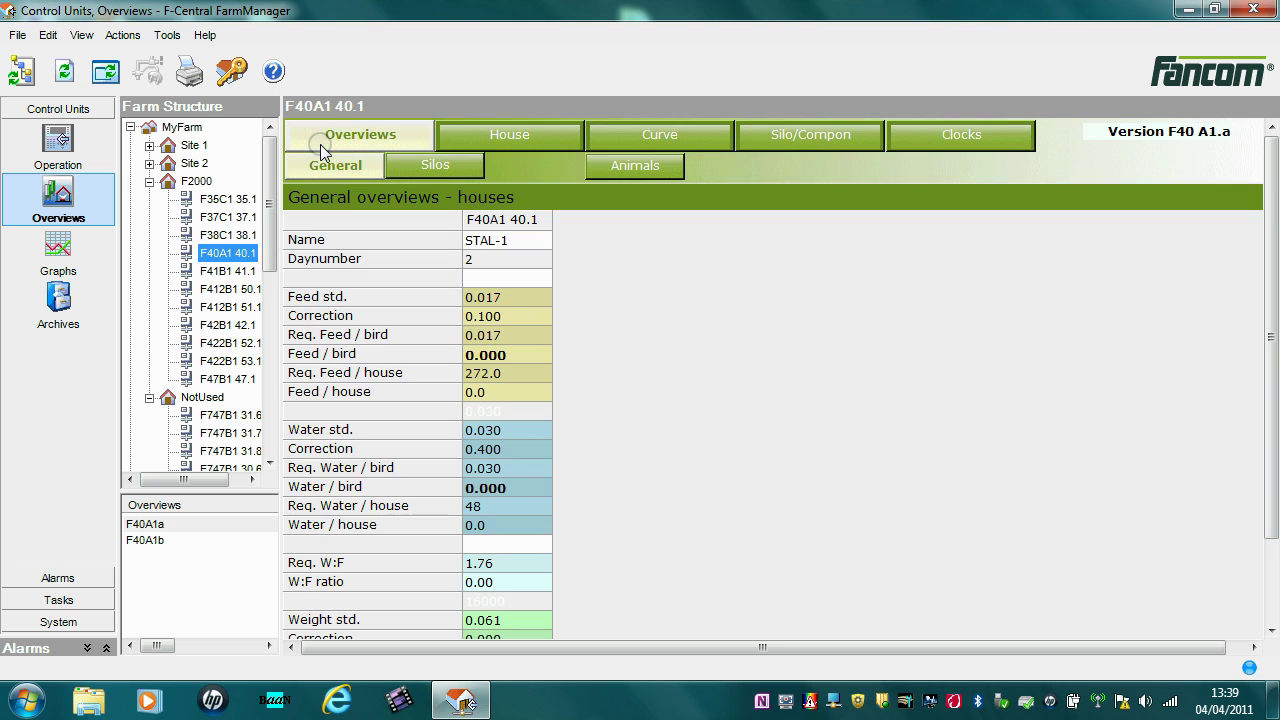
left_click(416, 169)
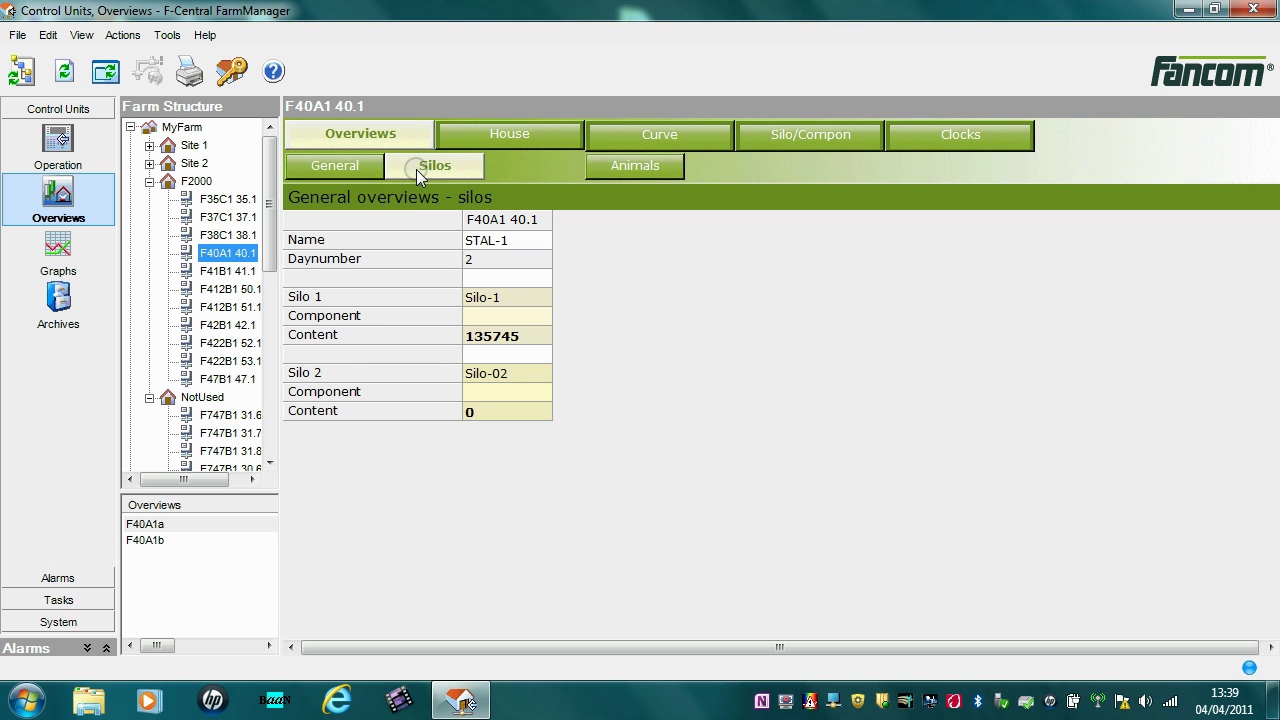
left_click(479, 136)
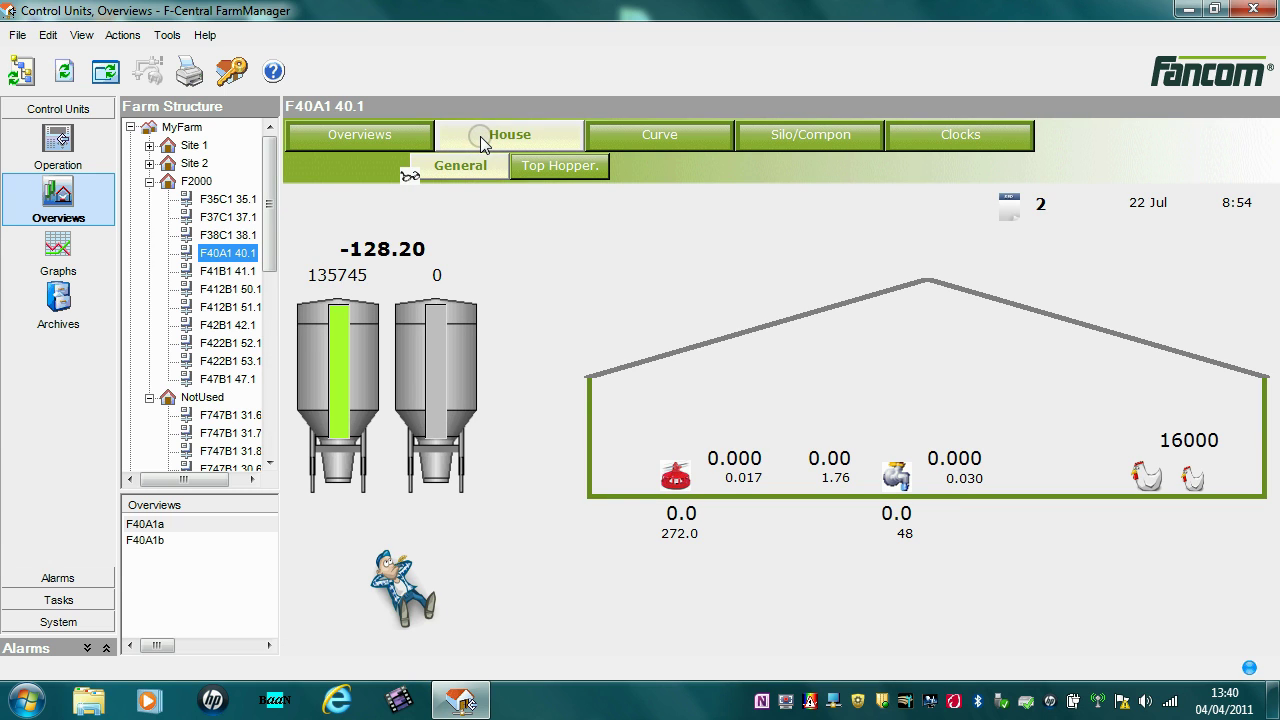
left_click(849, 134)
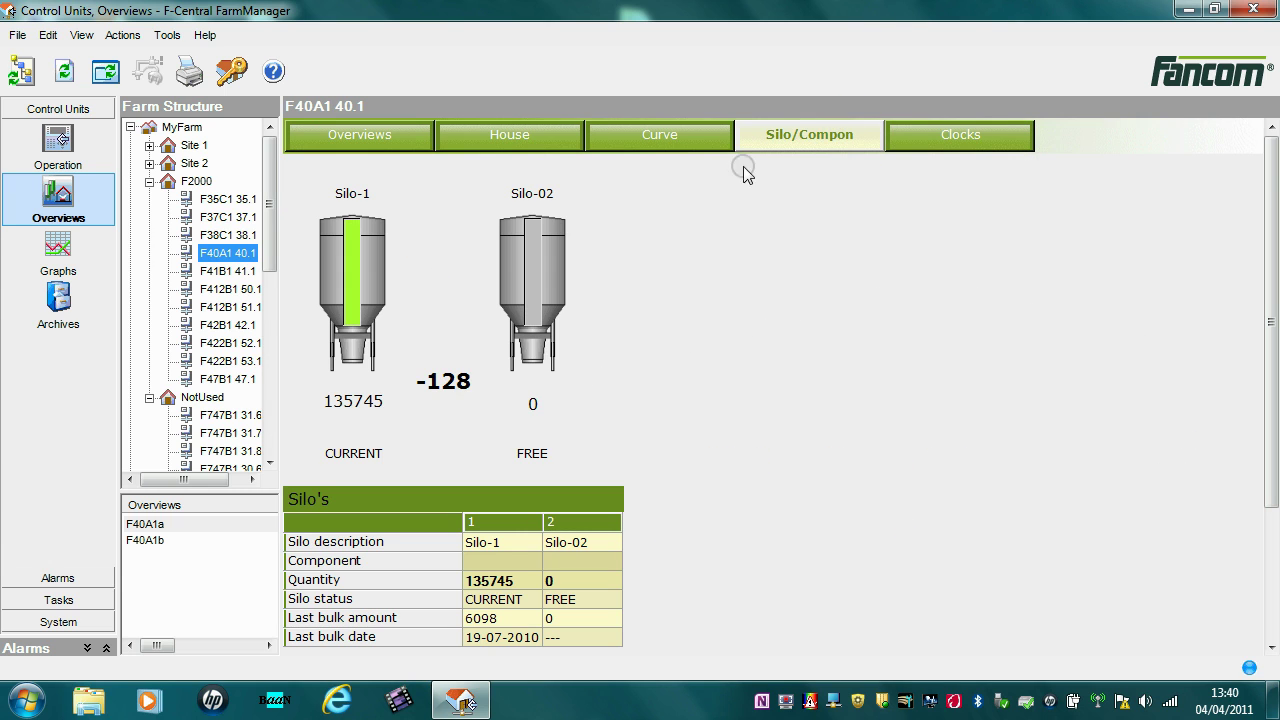
Change Silo-1's quantity to 130745 and set Silo-02's status to CURRENT
left_click(360, 400)
left_click(353, 399)
key("BackSpace")
type("0")
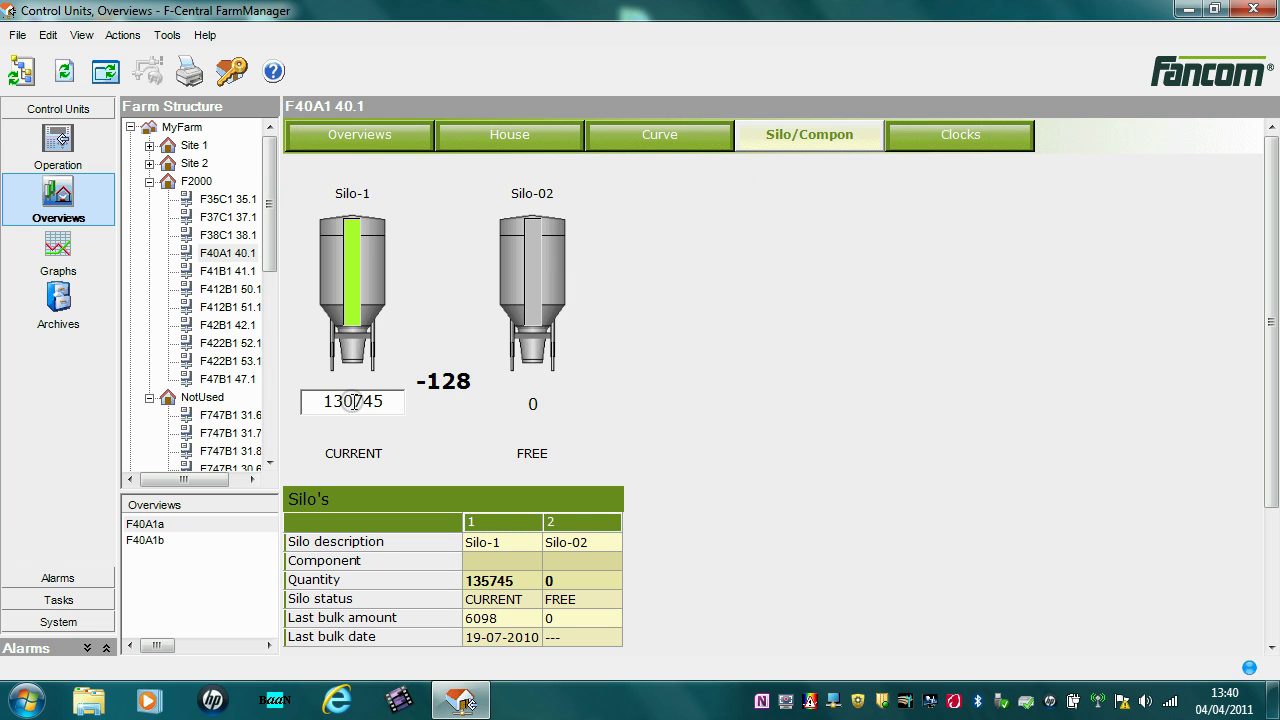
key("Return")
left_click(548, 456)
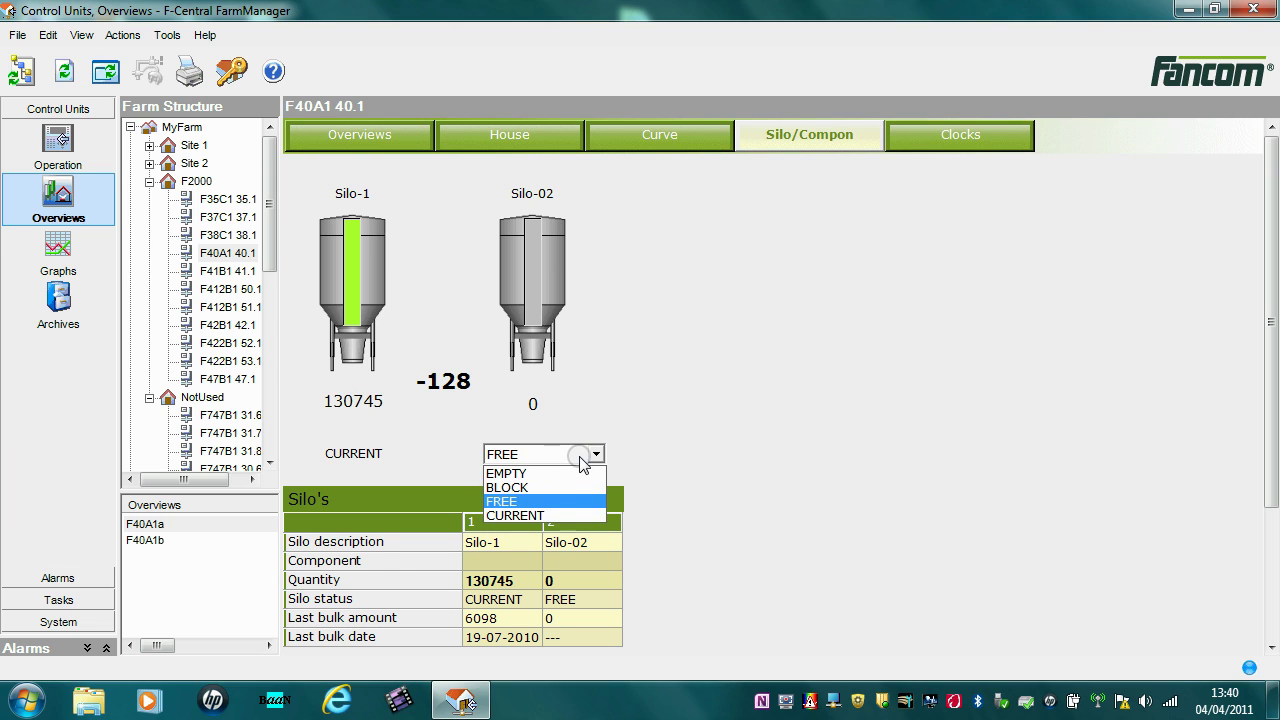
left_click(558, 516)
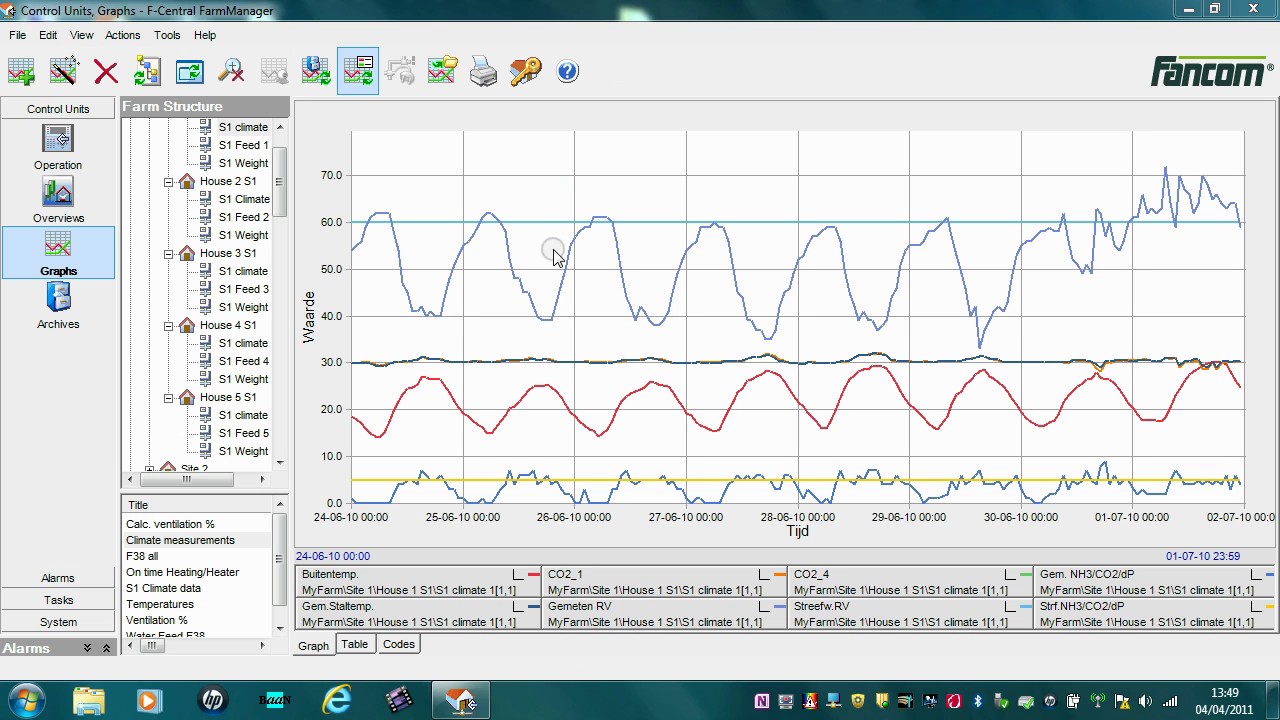
Zoom the House 1 graph to 25-06 through 27-06, read values at 25-06-10 10:04, then go to Tasks
left_click_drag(628, 330, 670, 497)
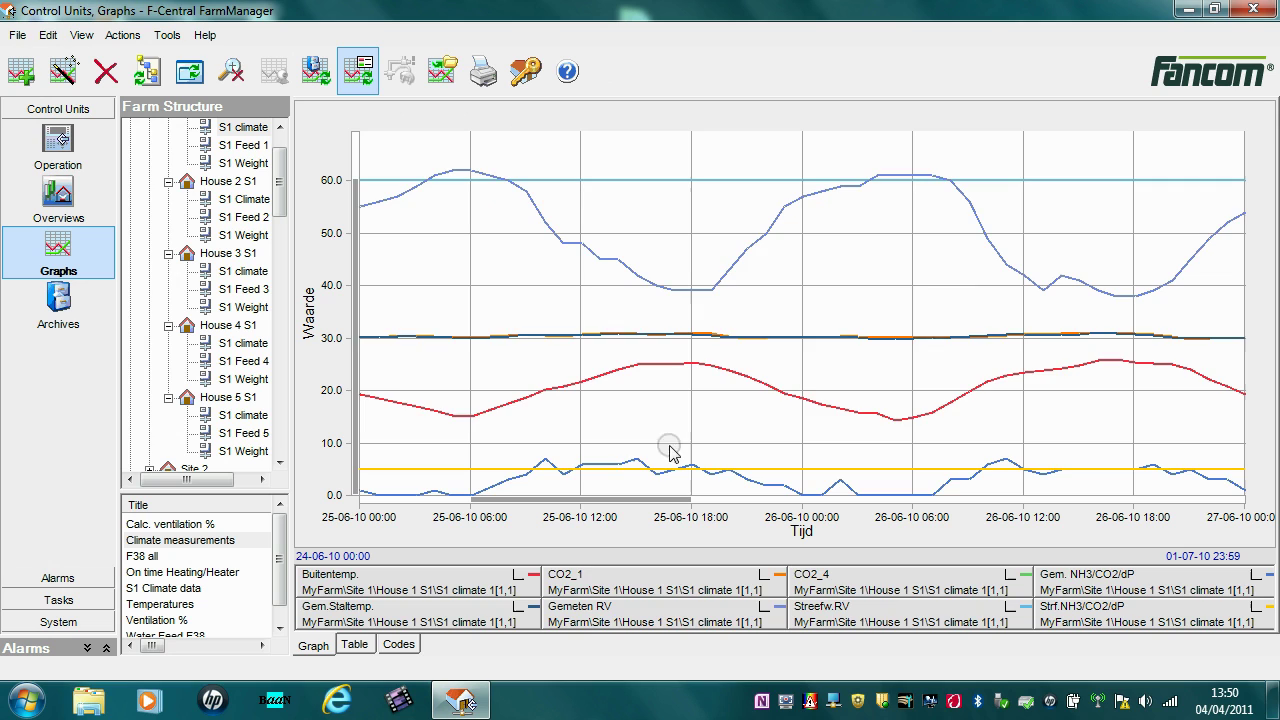
left_click(655, 415)
left_click_drag(627, 413, 527, 420)
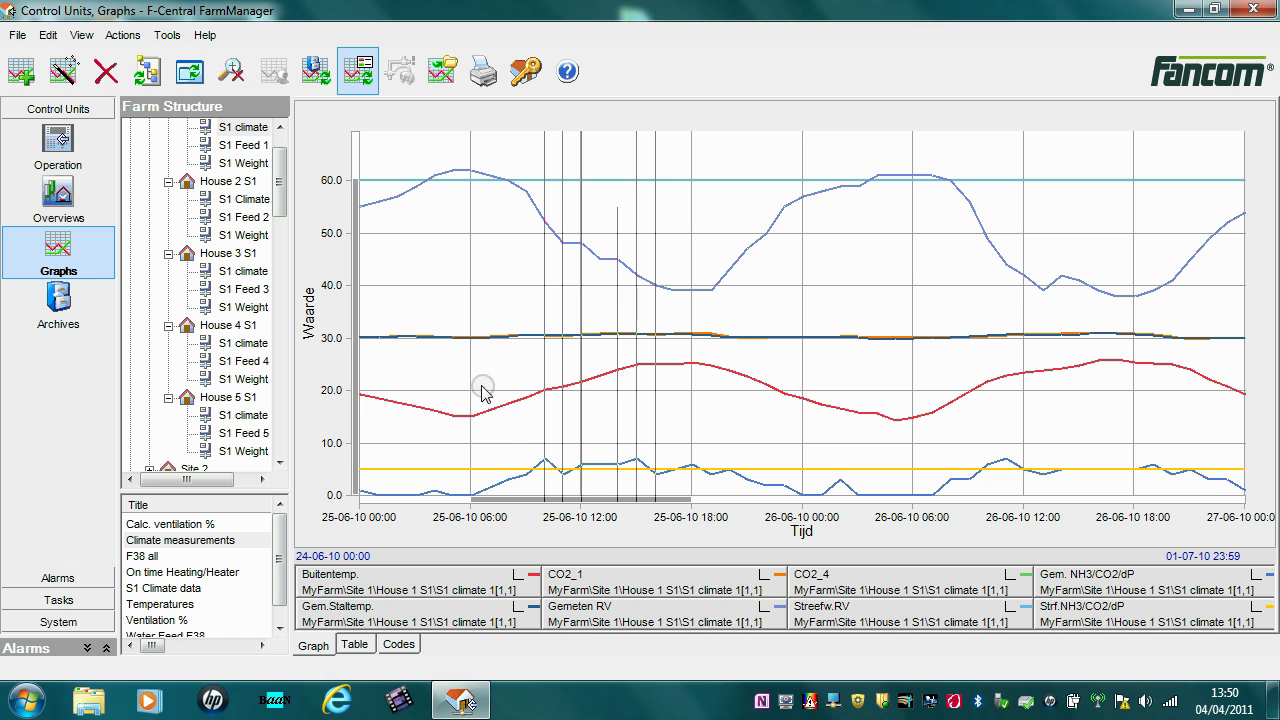
left_click(66, 598)
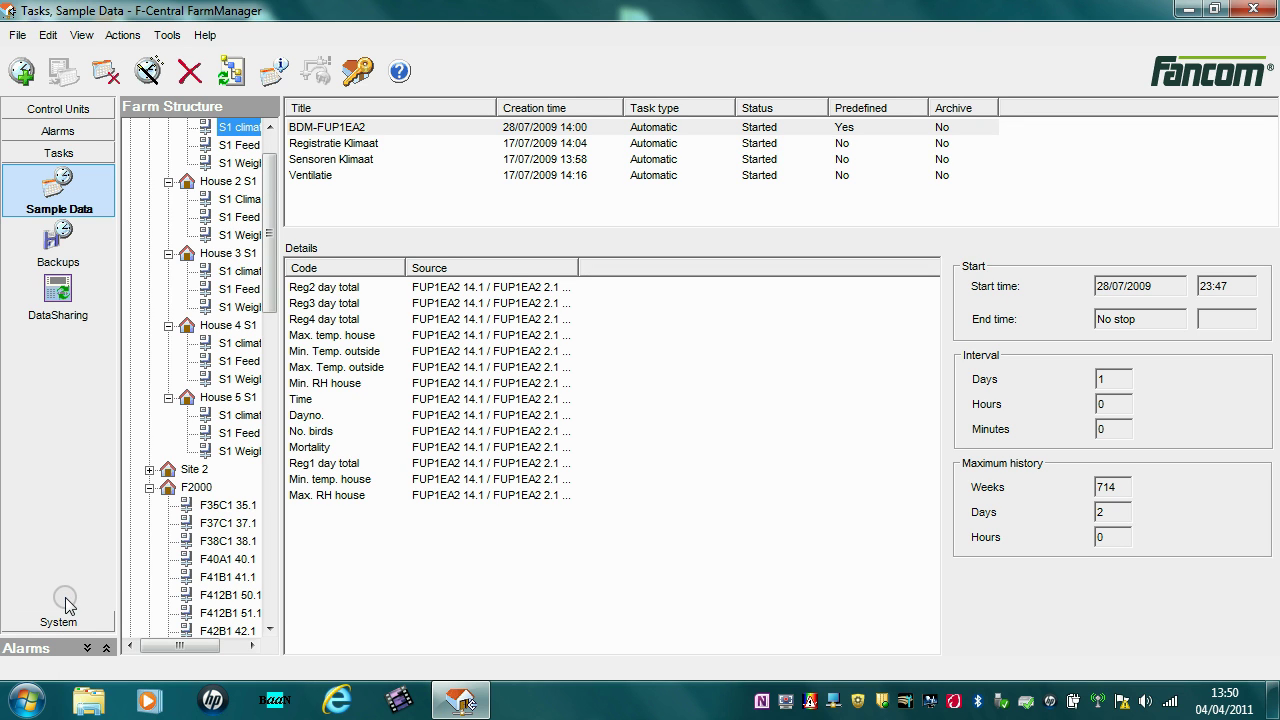
left_click(68, 224)
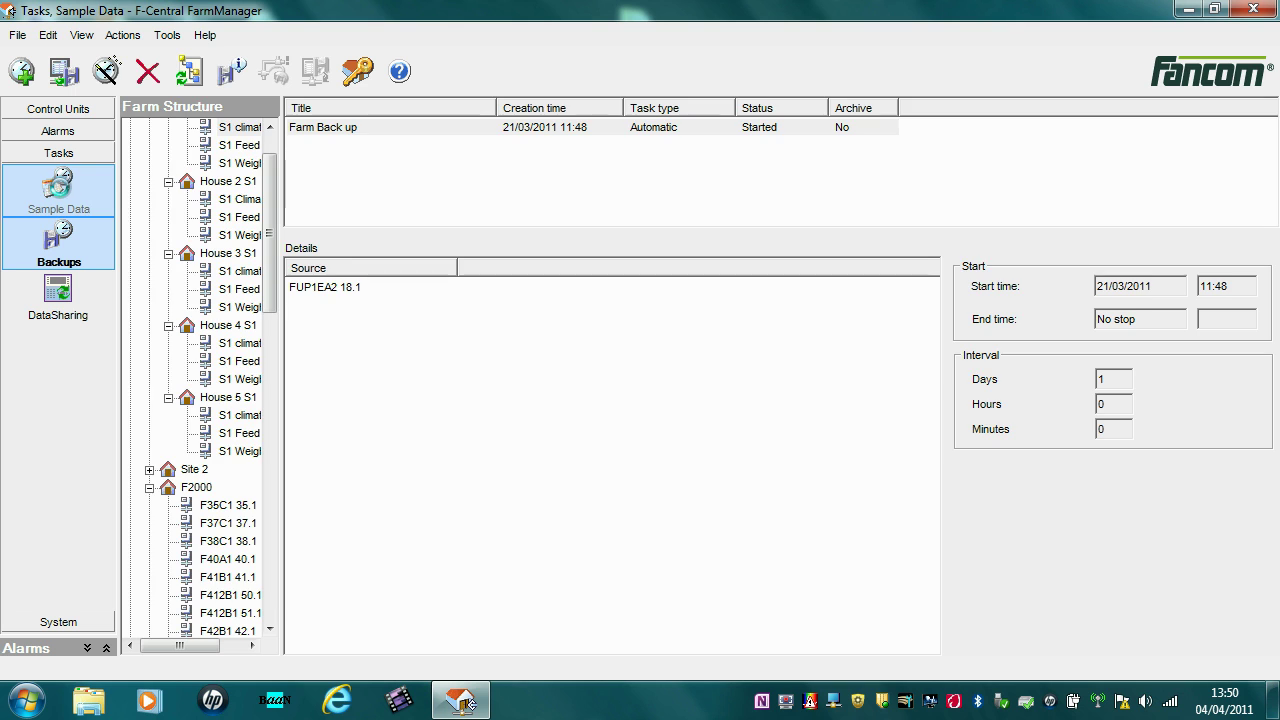
left_click(82, 195)
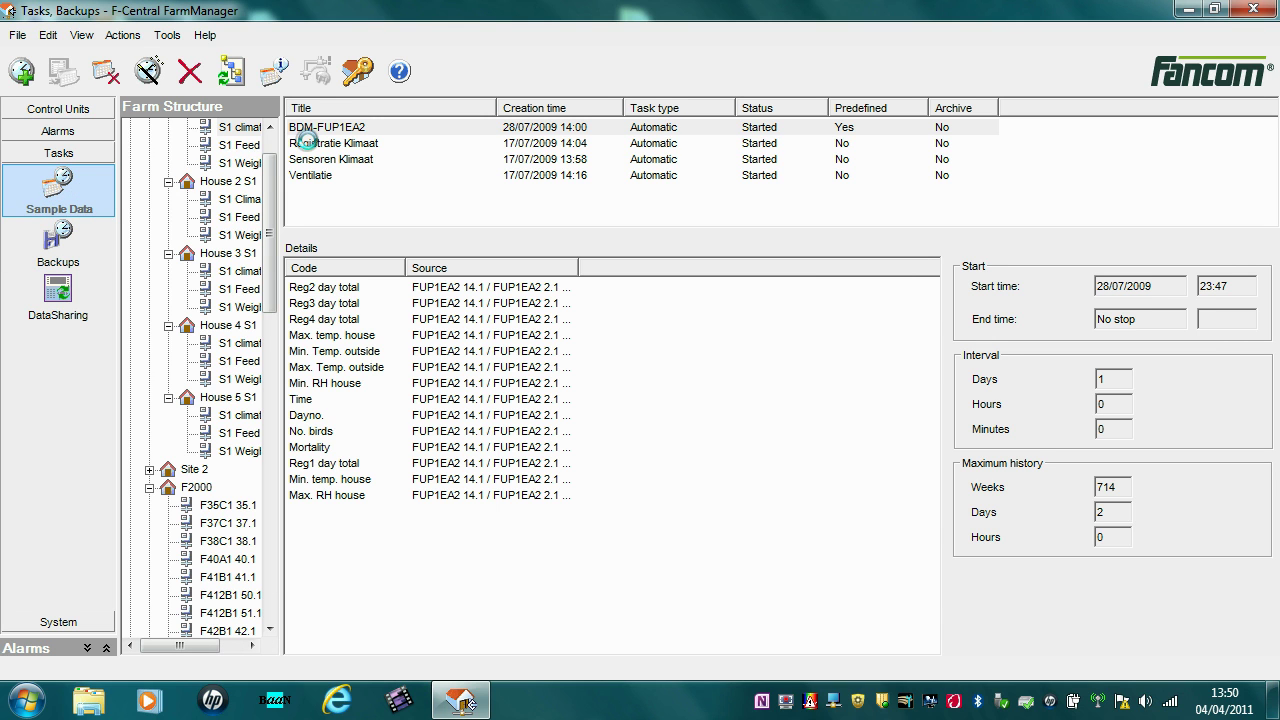
left_click(334, 131)
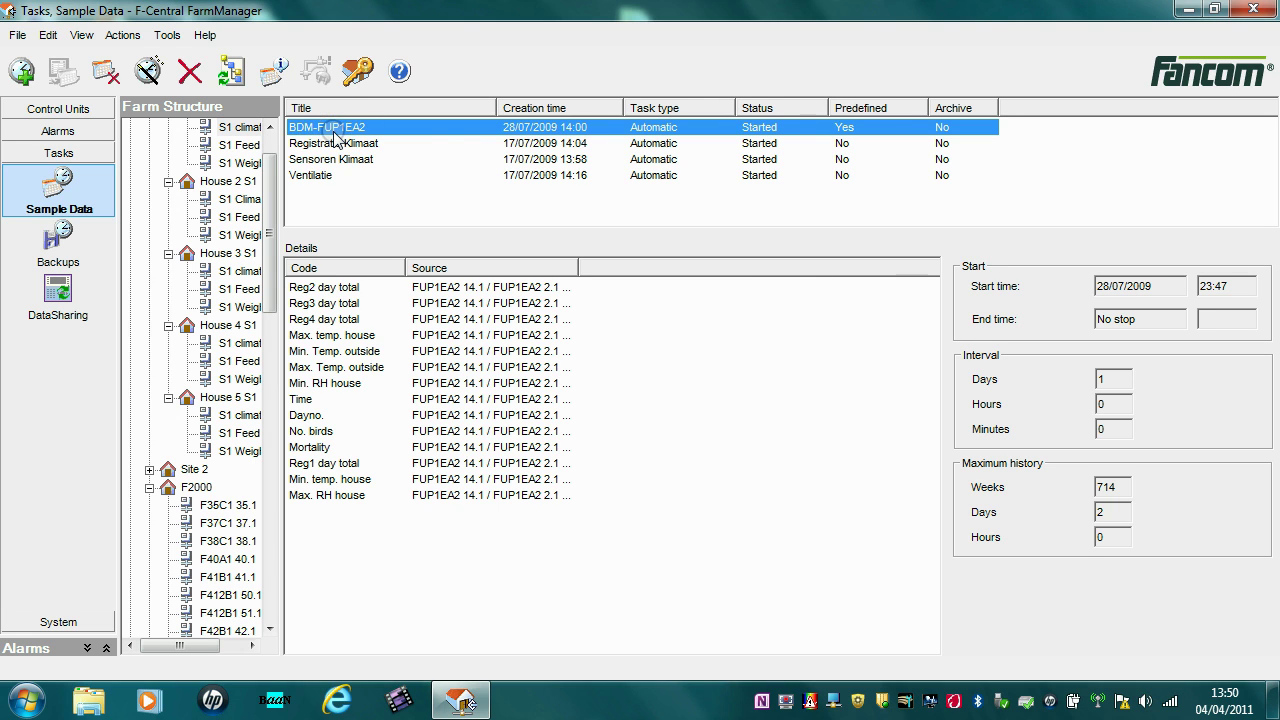
double_click(339, 133)
left_click(480, 226)
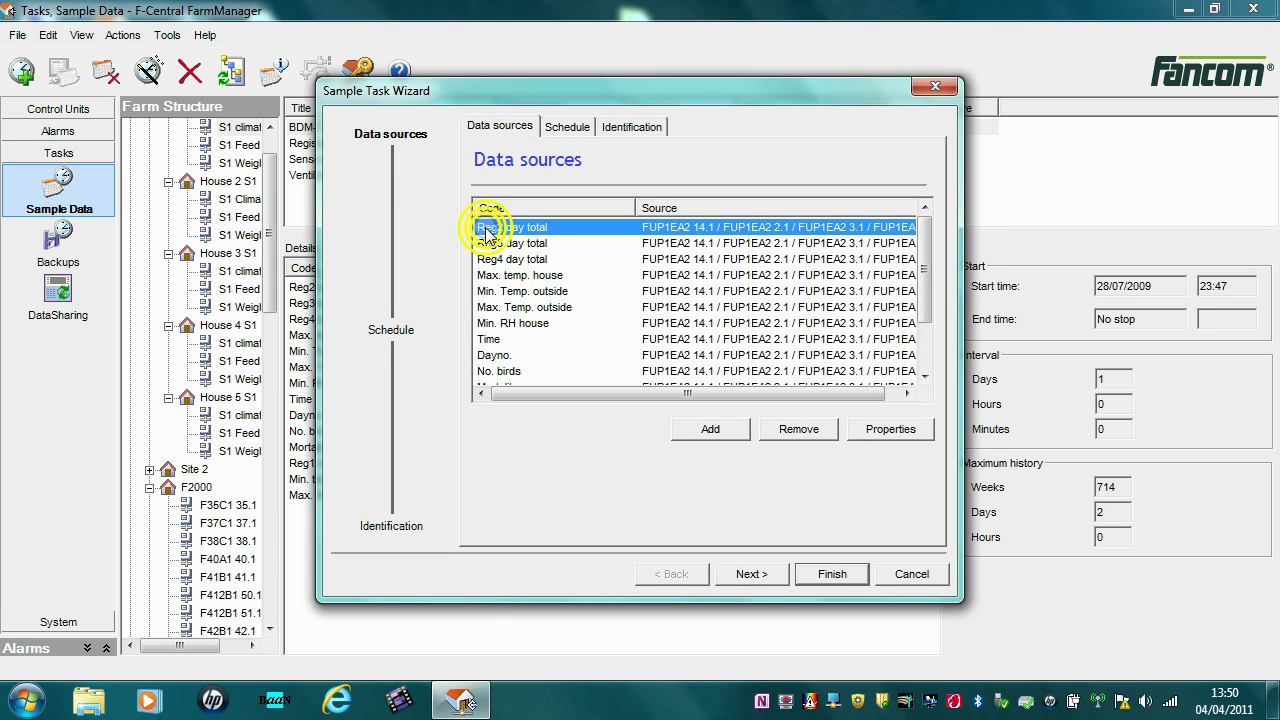
left_click(488, 276)
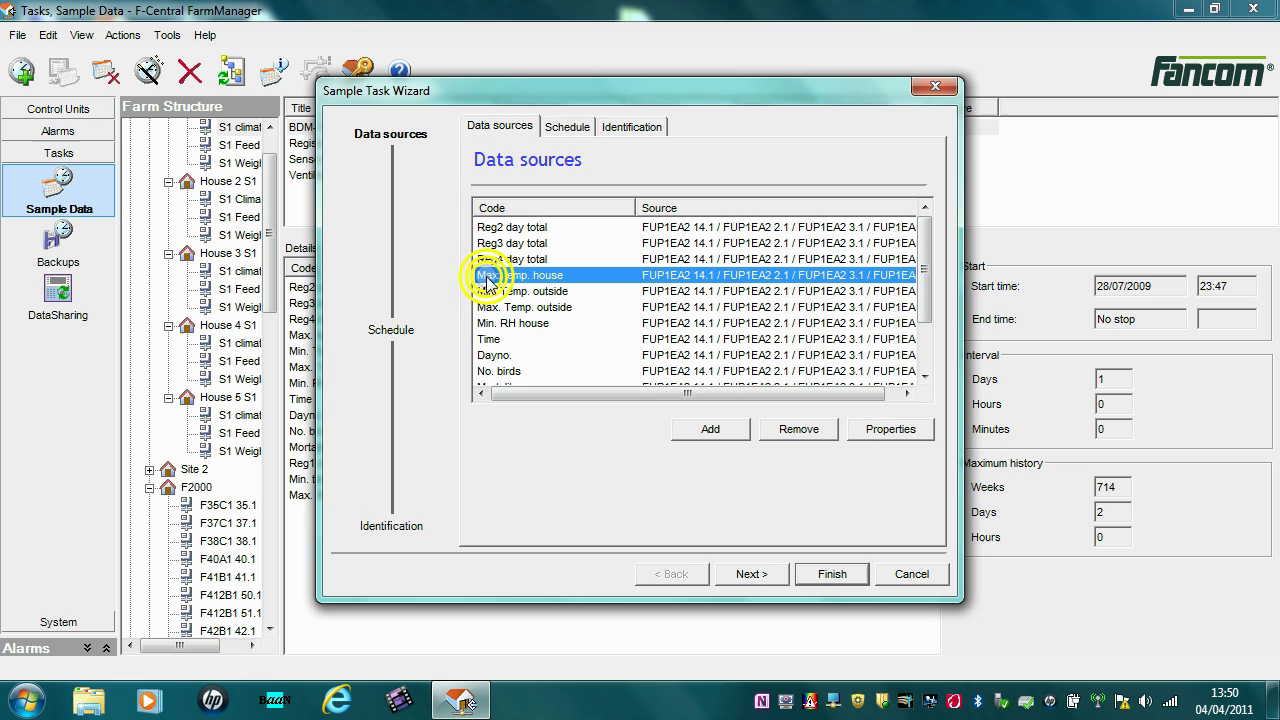
left_click(490, 339)
left_click(492, 370)
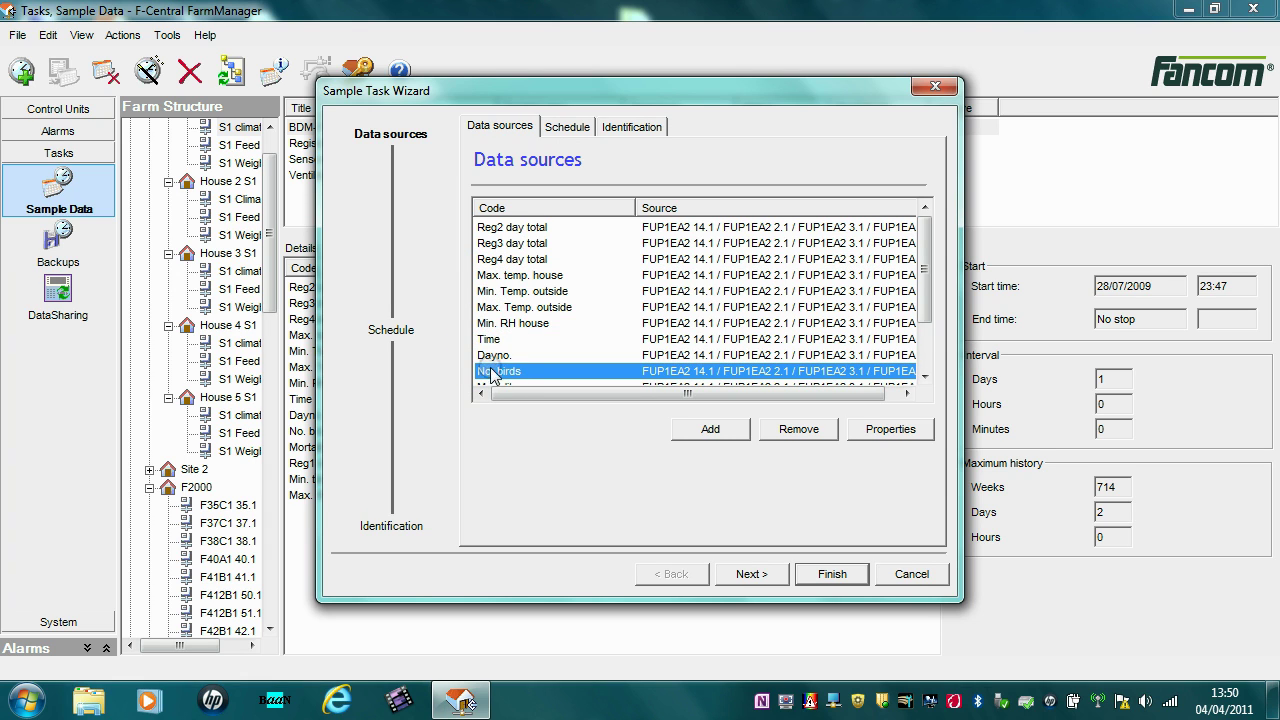
left_click(567, 128)
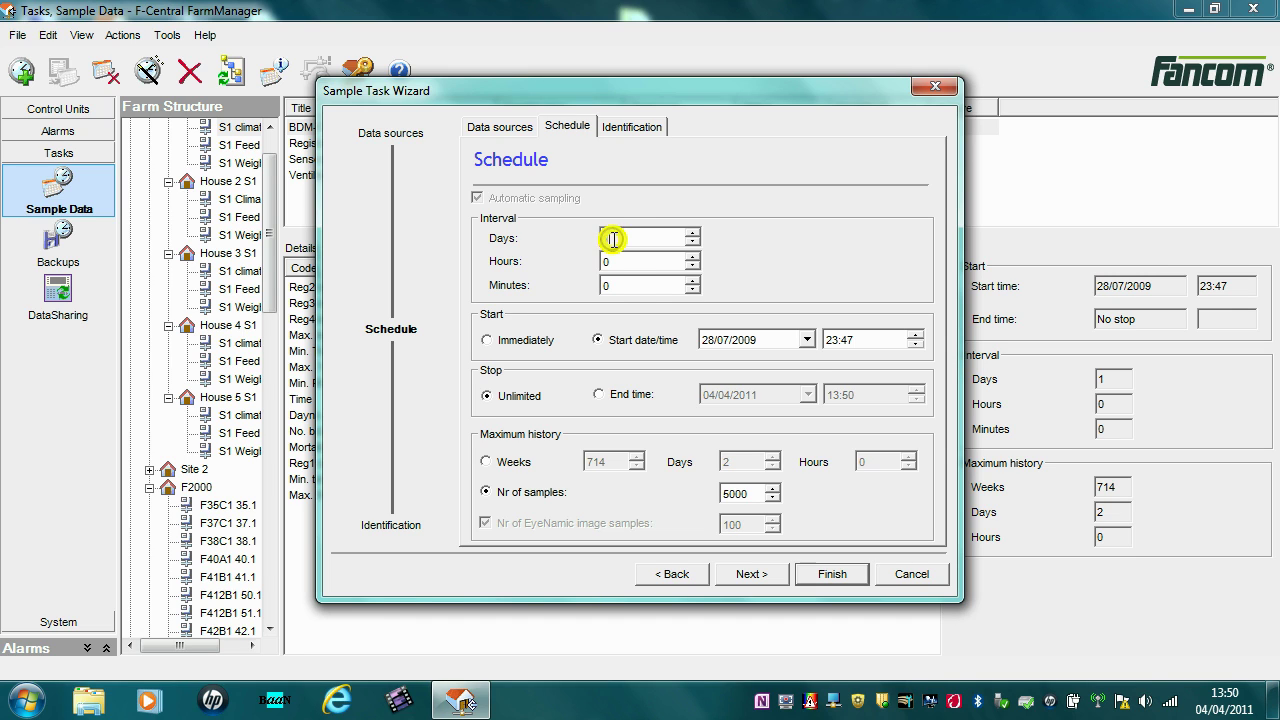
left_click(614, 286)
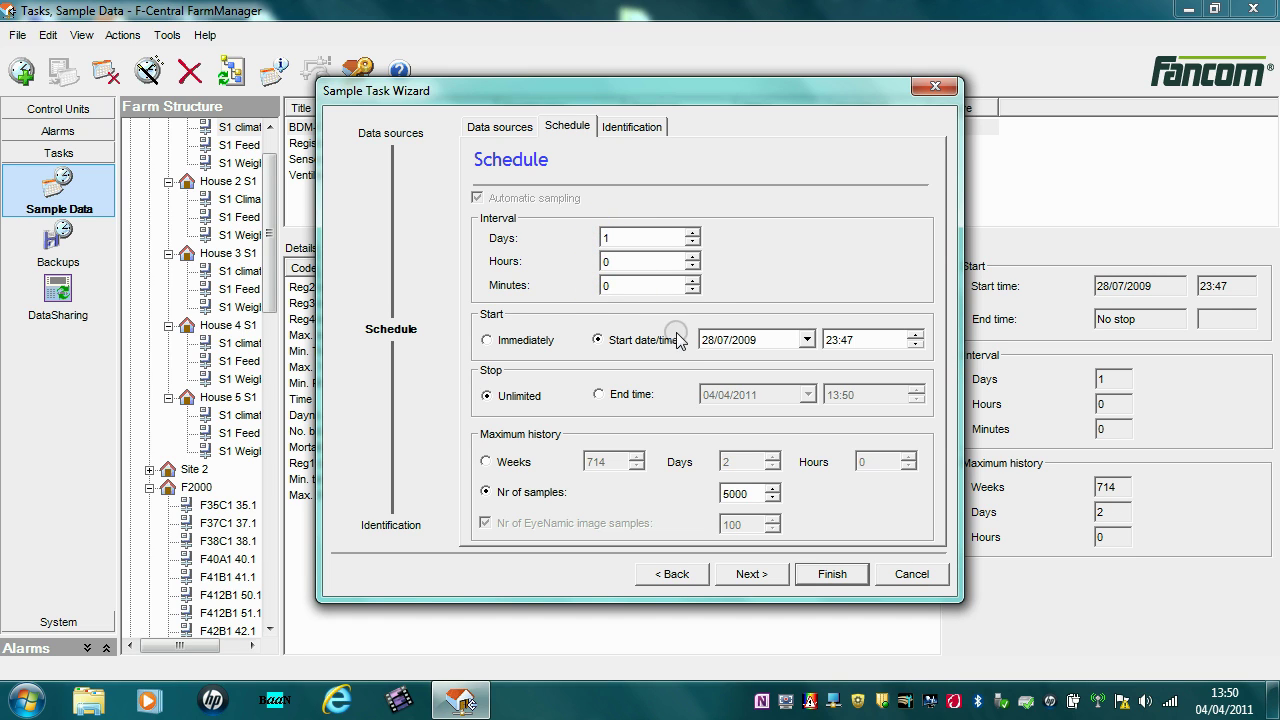
left_click(638, 126)
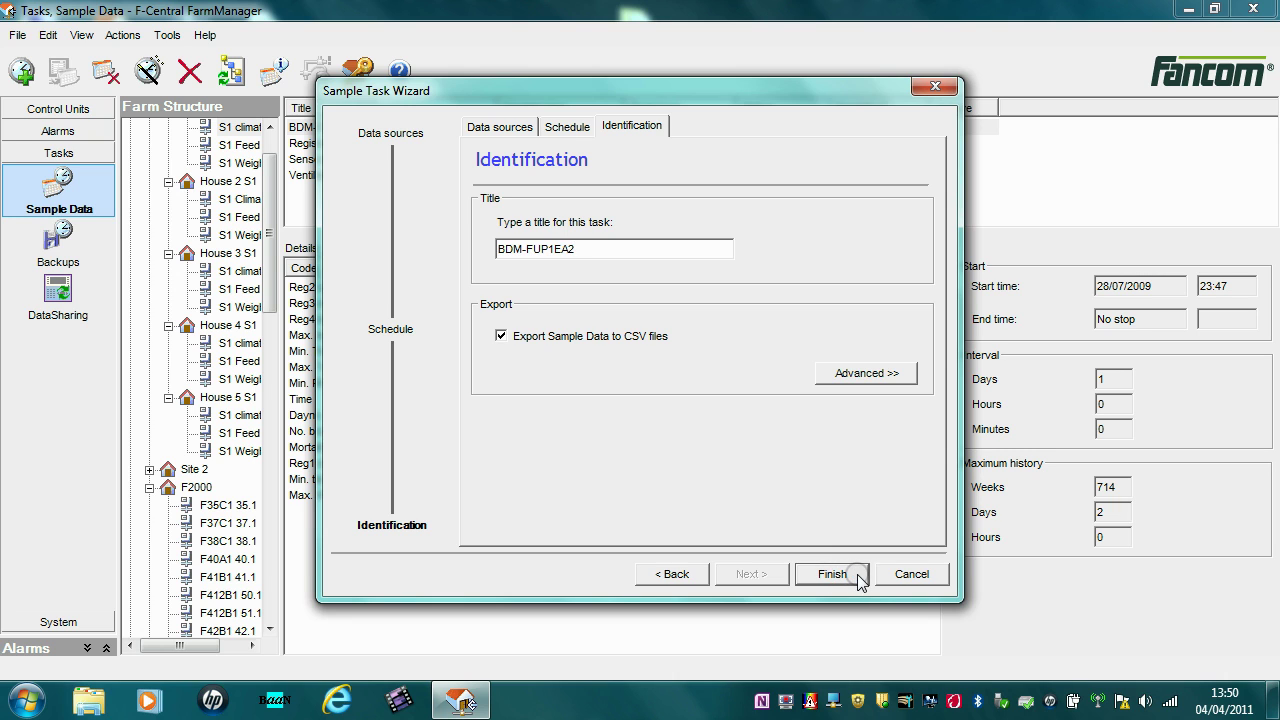
left_click(886, 584)
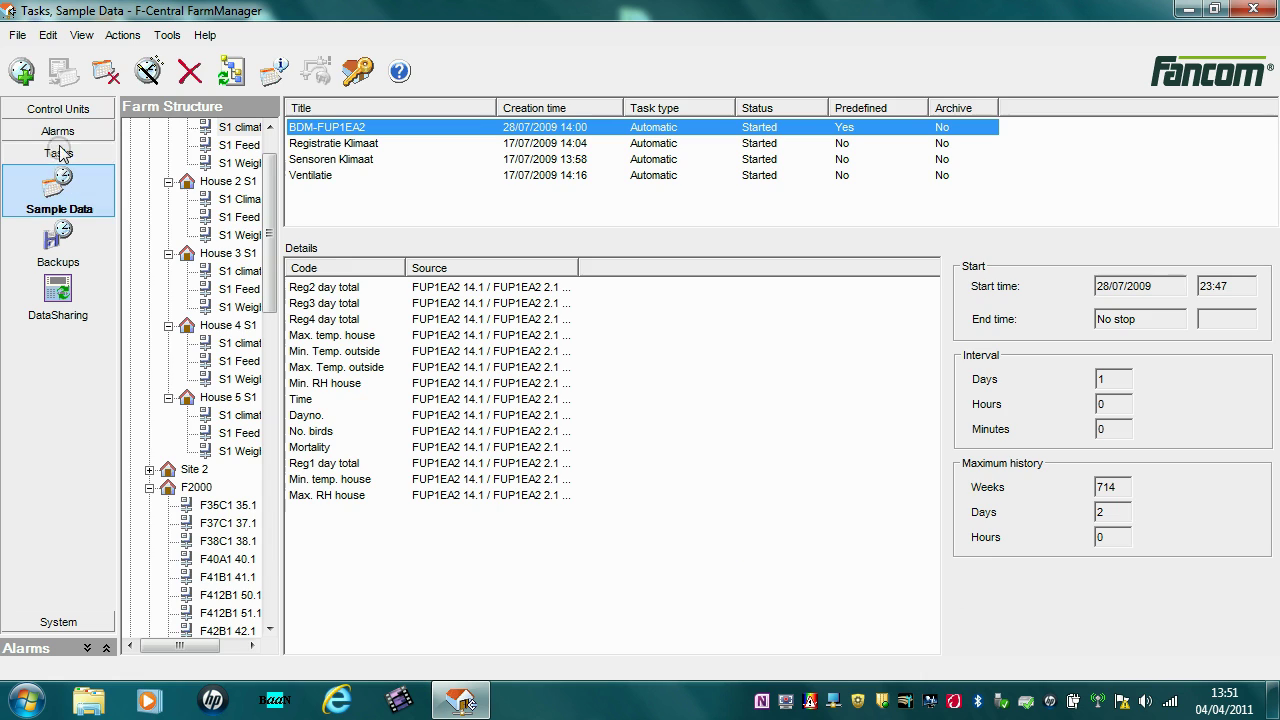
Open the alarm log and jump from the F38C1 IO-Net alarm entry to its alarm overview
left_click(58, 110)
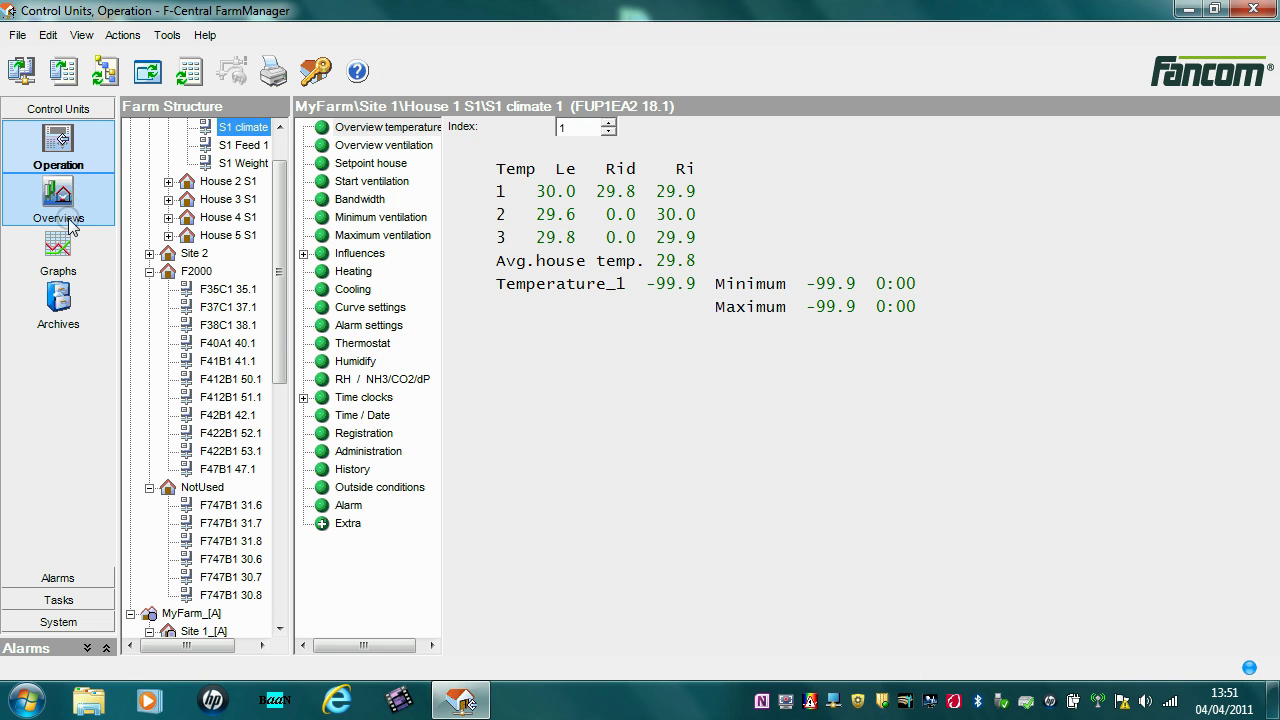
left_click(60, 200)
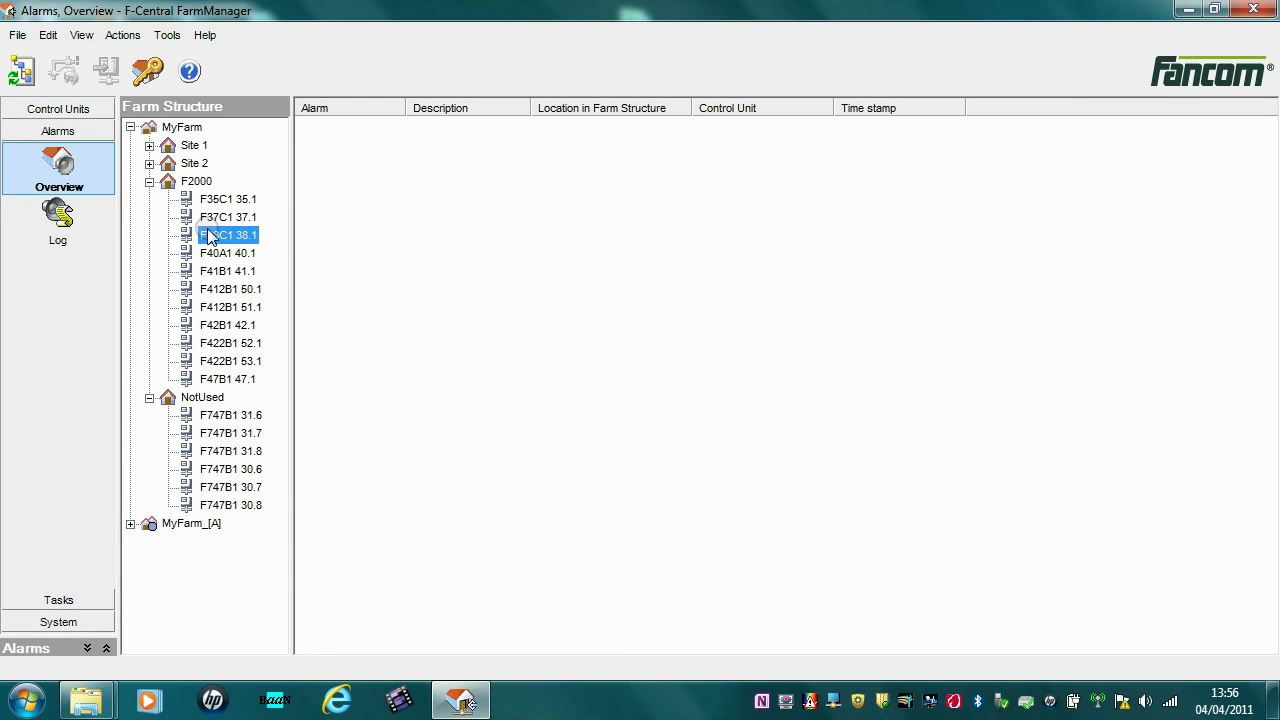
left_click(99, 221)
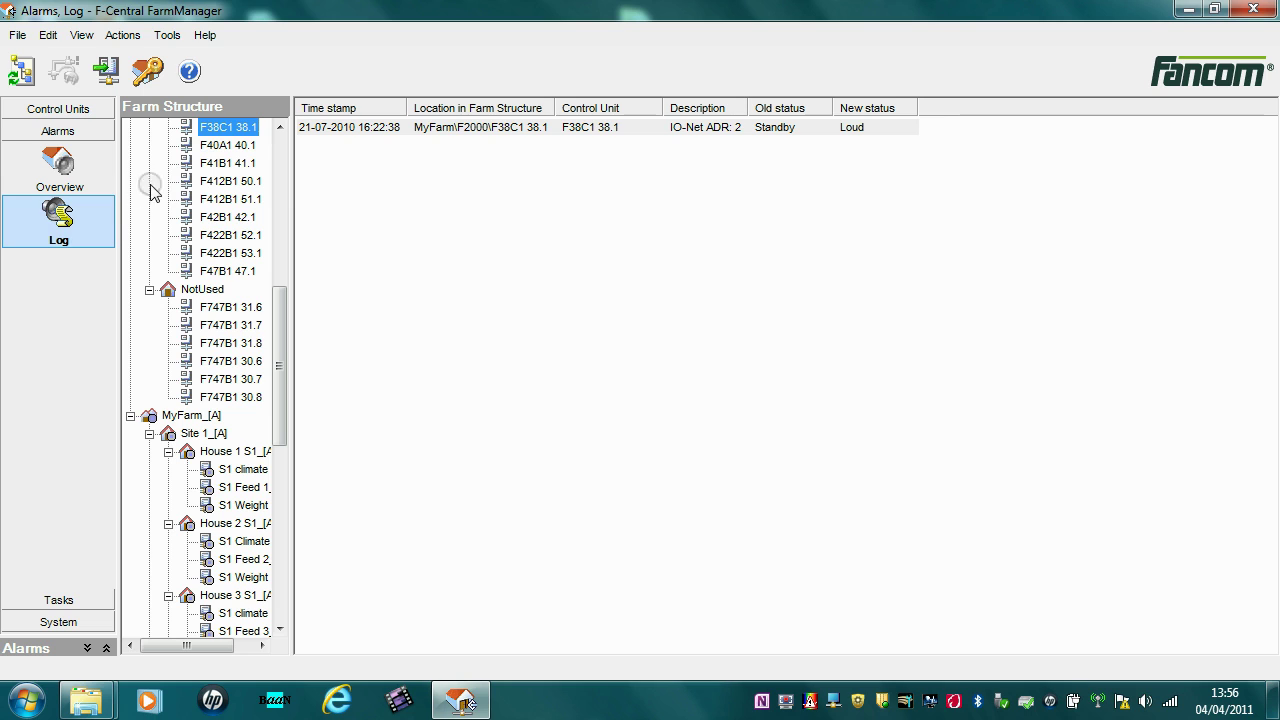
left_click(337, 127)
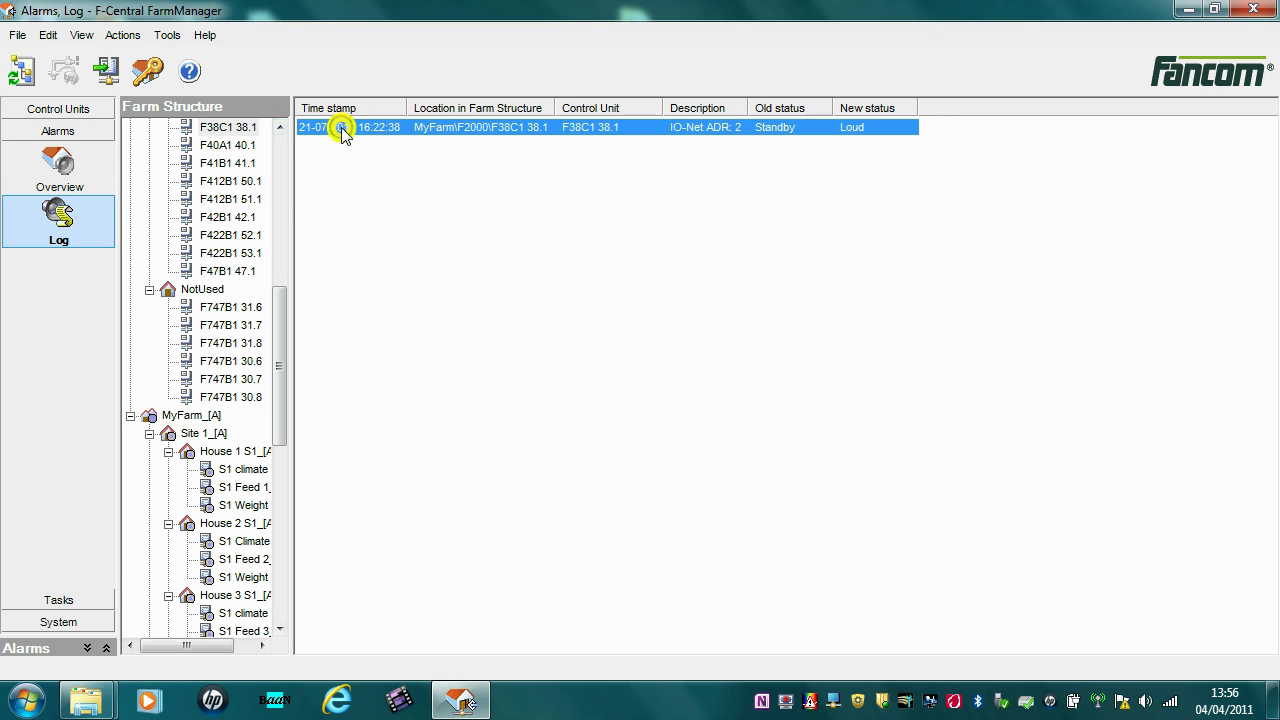
double_click(679, 127)
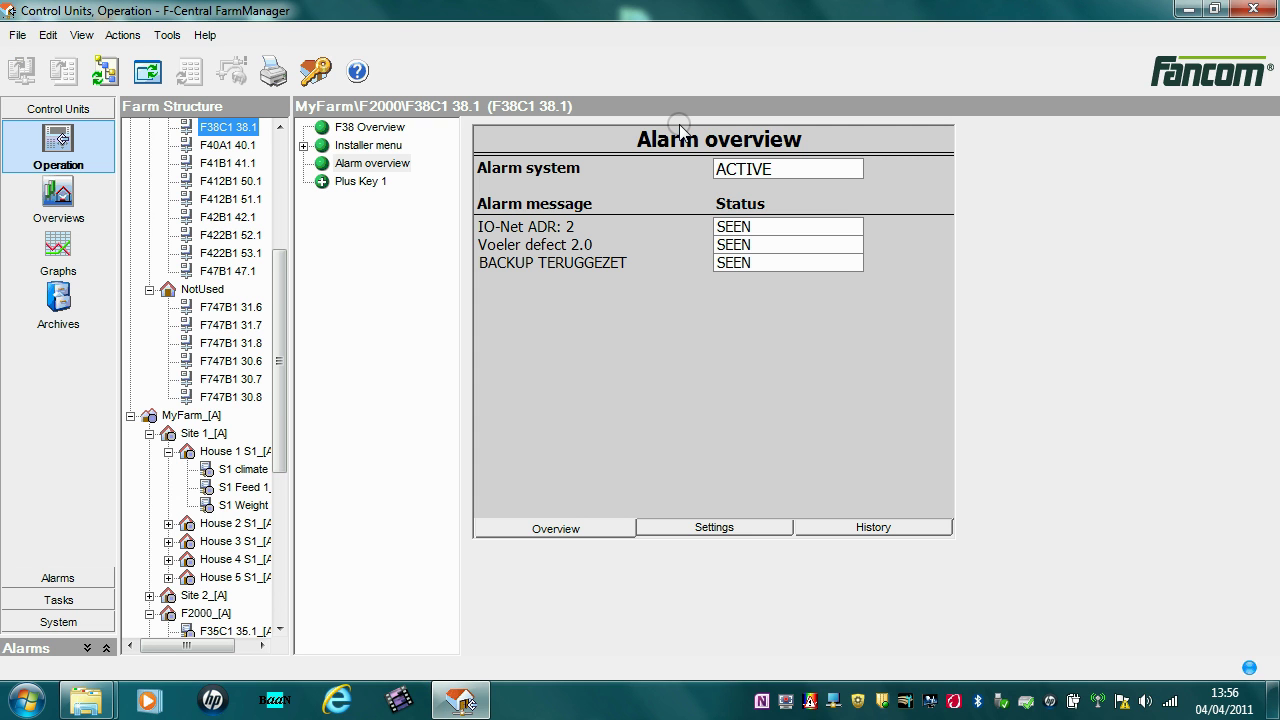
Mark the IO-Net ADR: 2, Voeler defect 2.0 and BACKUP TERUGGEZET alarms as SEEN
left_click(745, 227)
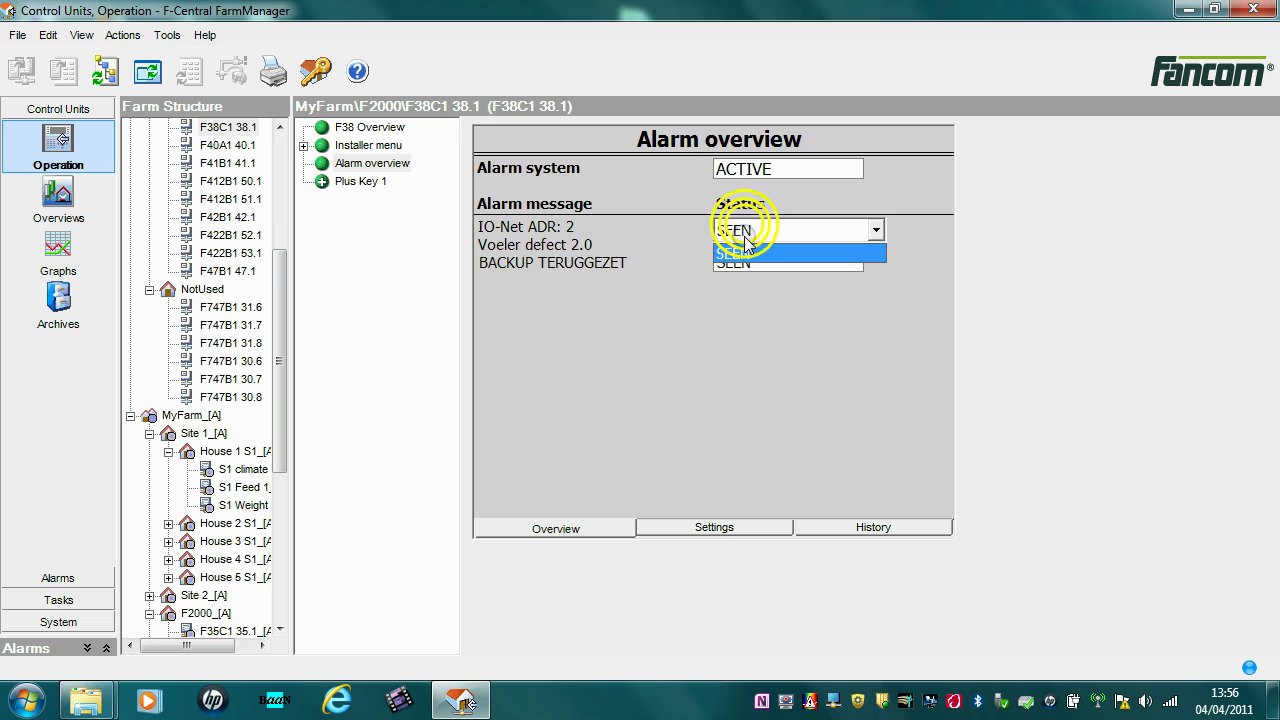
left_click(744, 256)
left_click(738, 252)
left_click(736, 268)
left_click(741, 263)
left_click(749, 288)
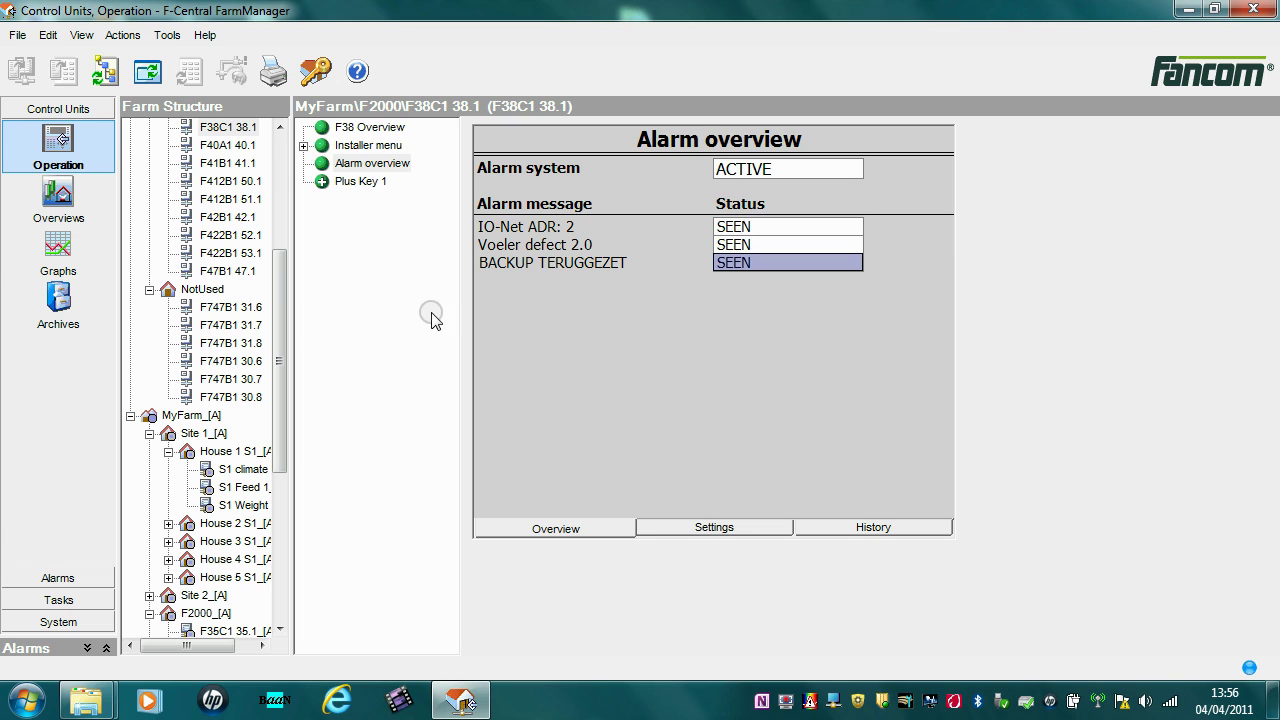
left_click(78, 582)
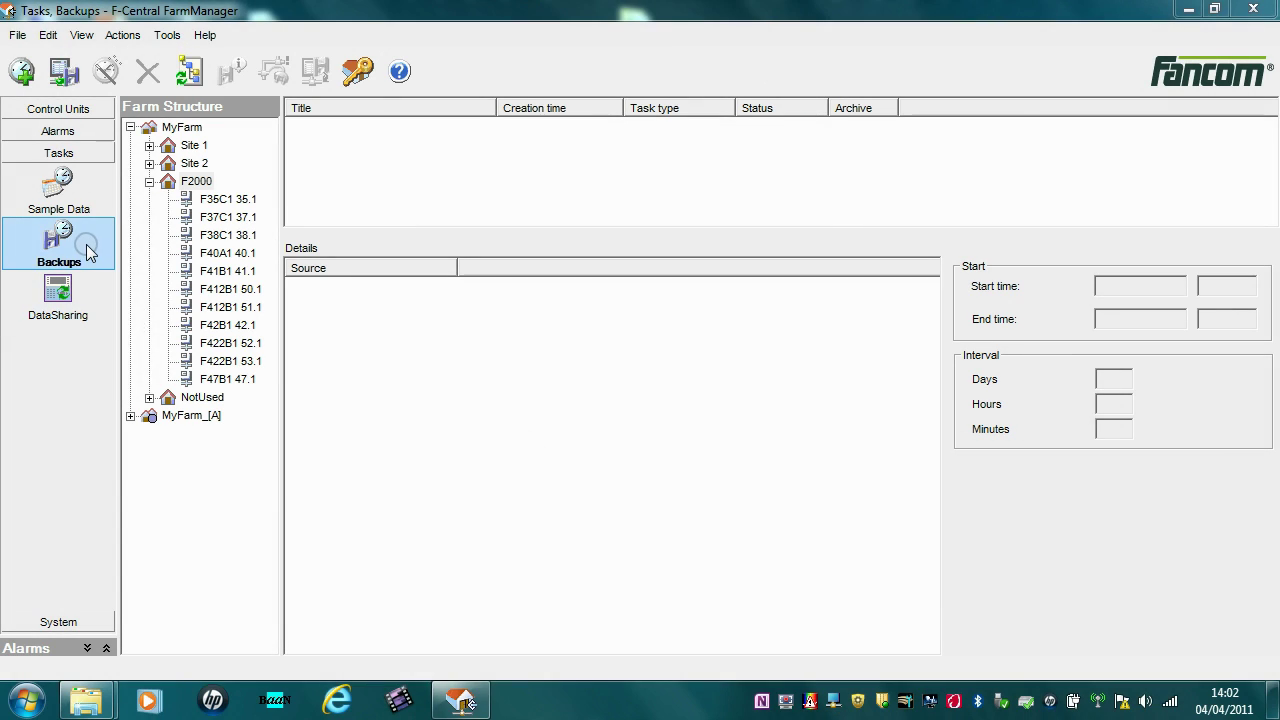
Start a new backup task and choose control unit F38C1 38.1 to back up
left_click(87, 250)
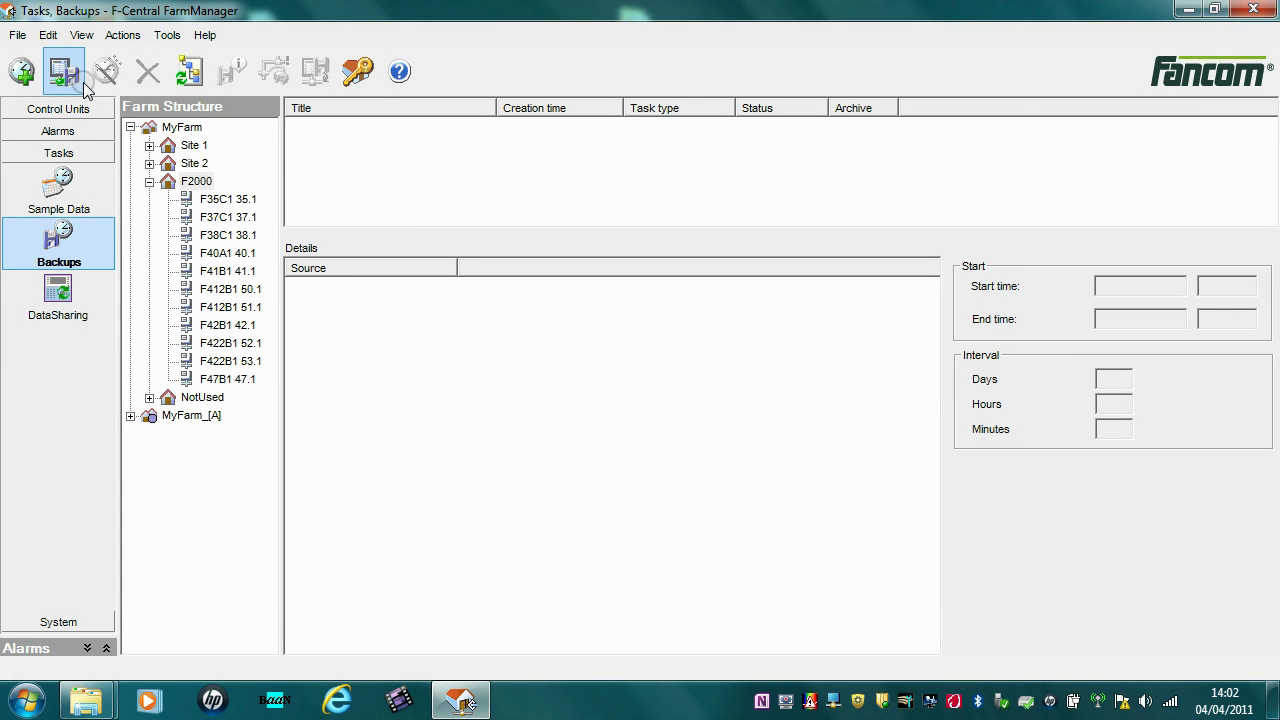
left_click(23, 80)
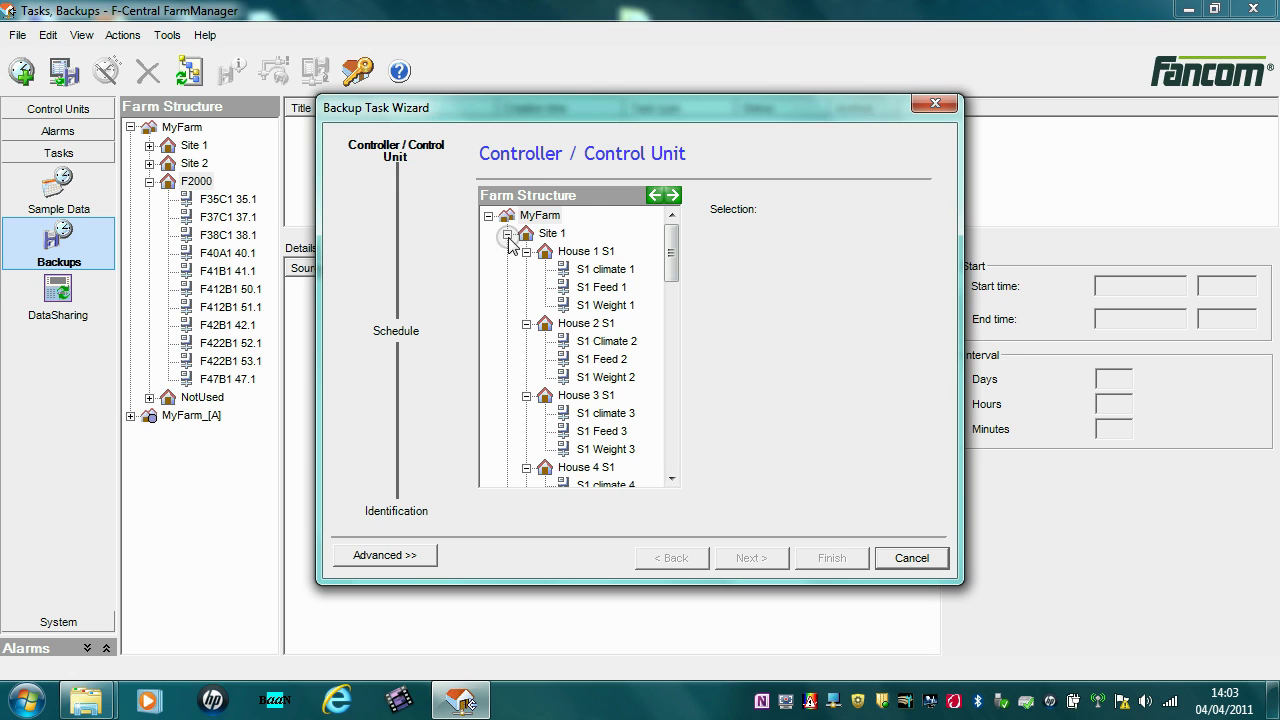
left_click_drag(675, 248, 672, 404)
left_click(603, 323)
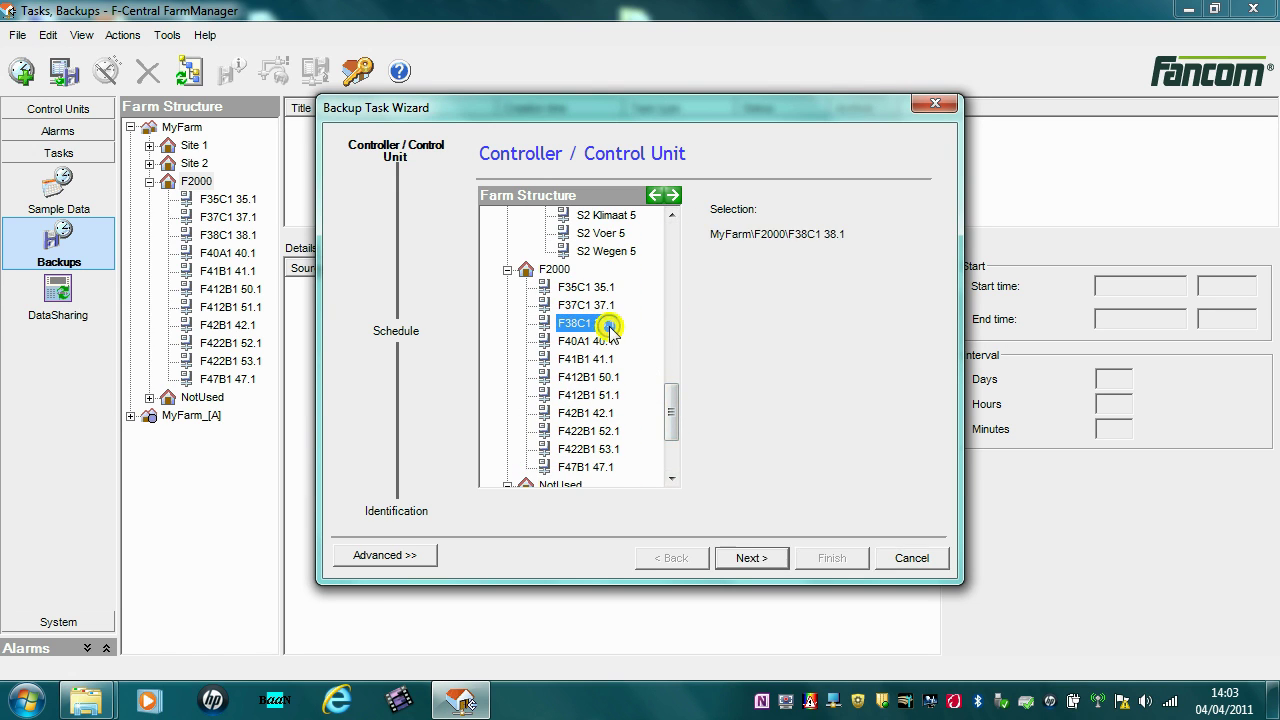
left_click(745, 557)
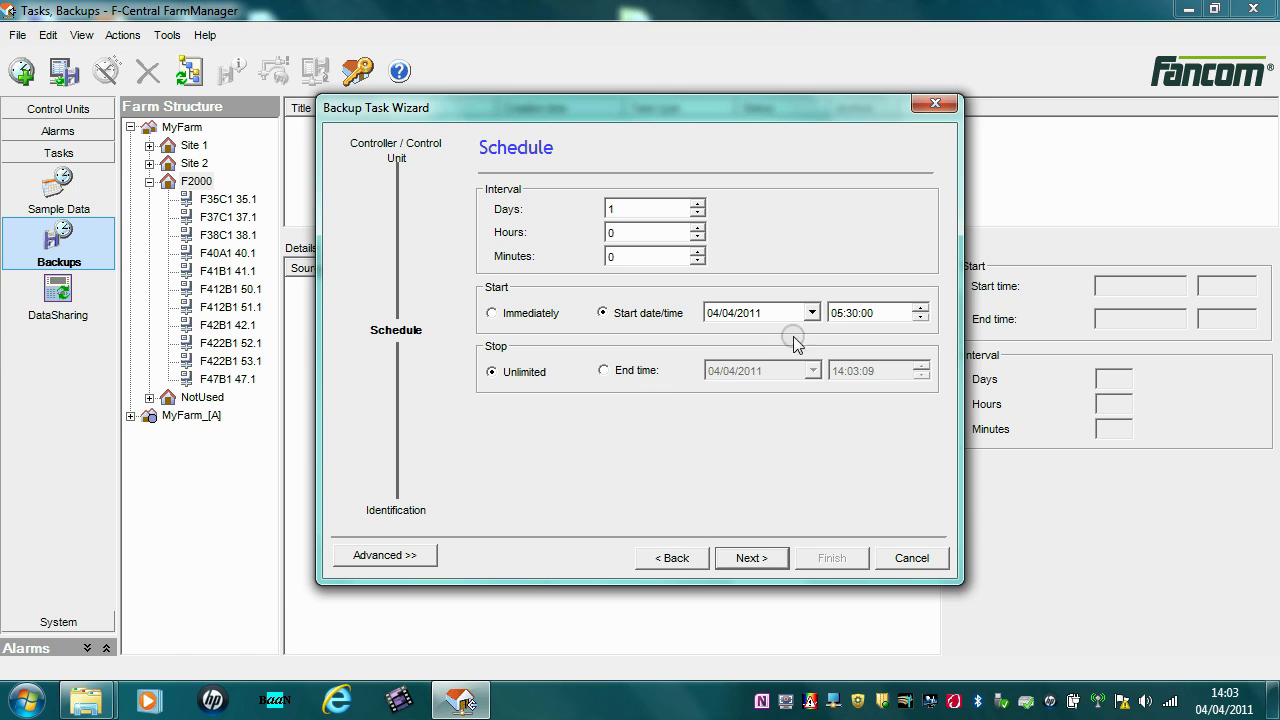
Set the start time minutes to 00, name the task 'F38 backup' and save it
left_click(837, 313)
left_click(851, 312)
type("00")
left_click(752, 559)
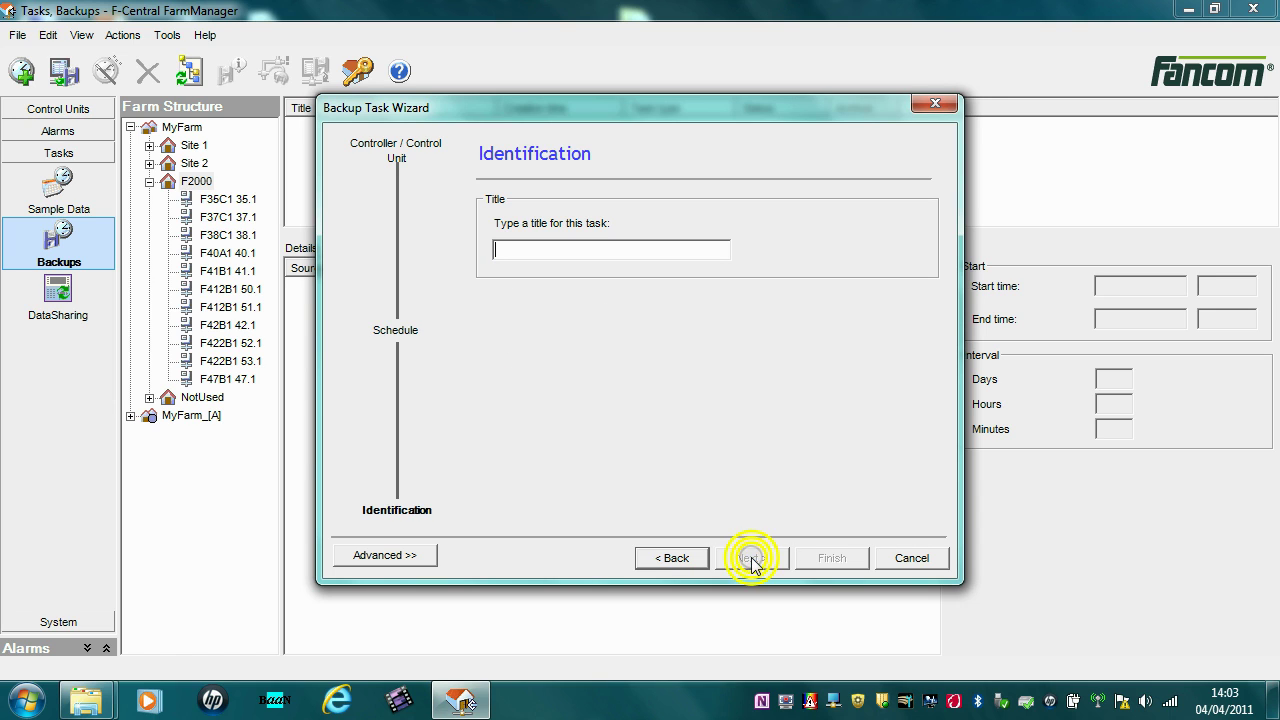
type("F38 backup")
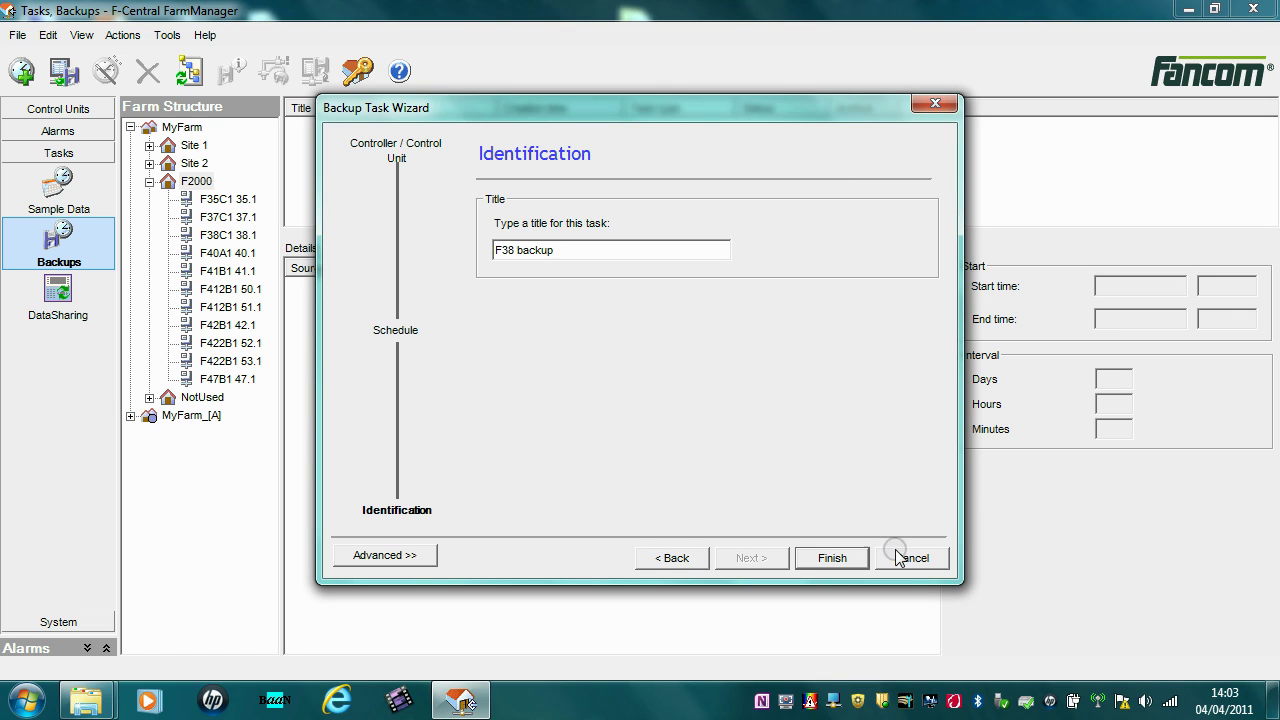
left_click(838, 558)
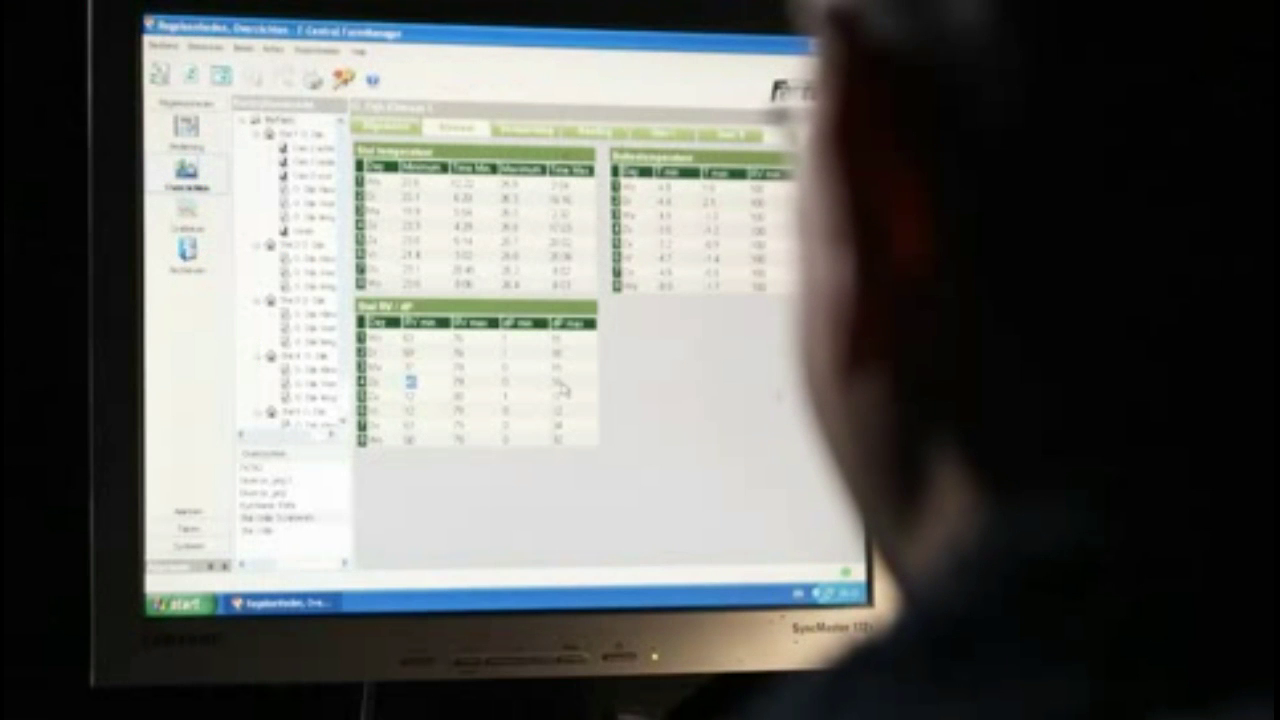
Switch to the FarmManager for Layers dashboard comparing the two flocks
left_click(560, 384)
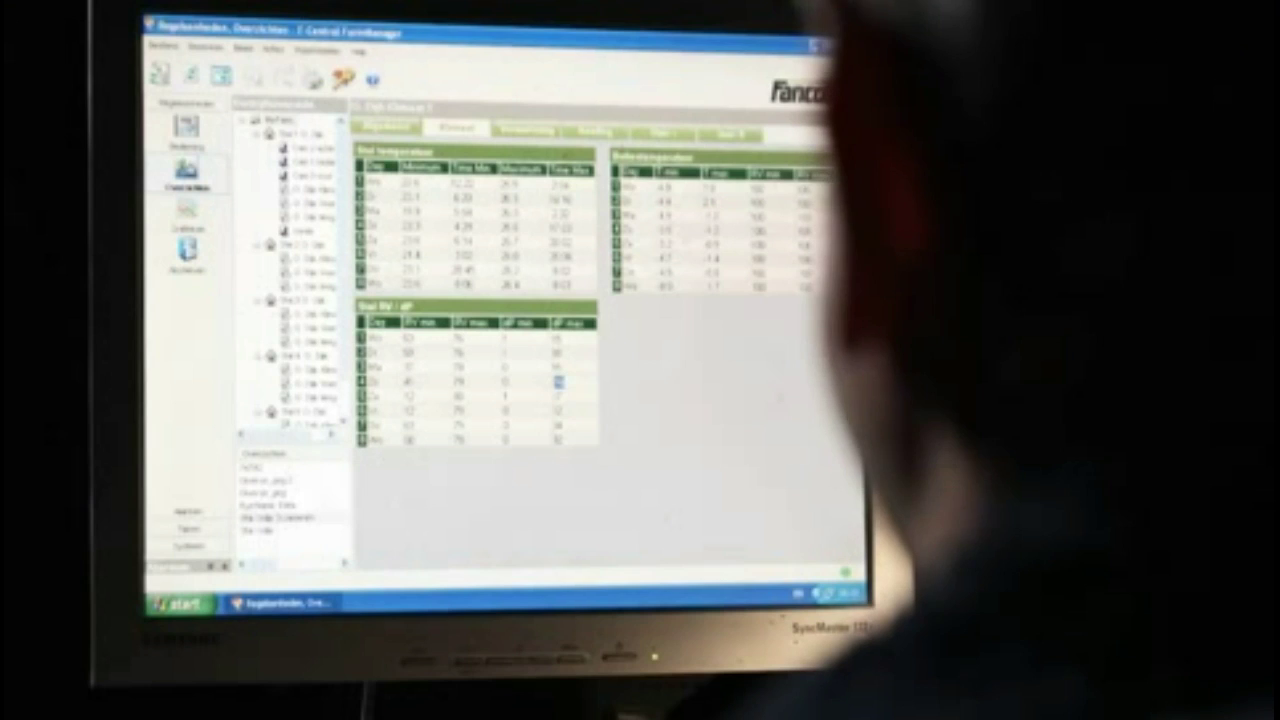